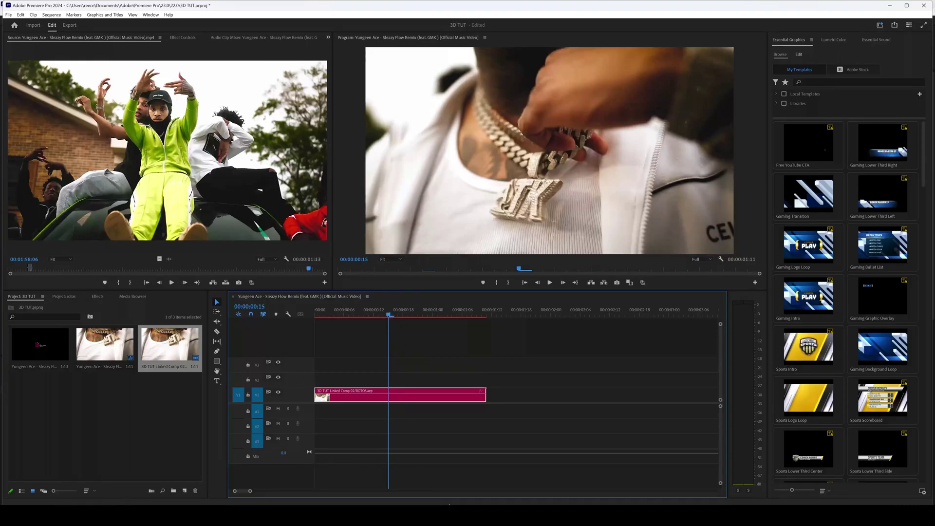
left_click_drag(388, 315, 368, 315)
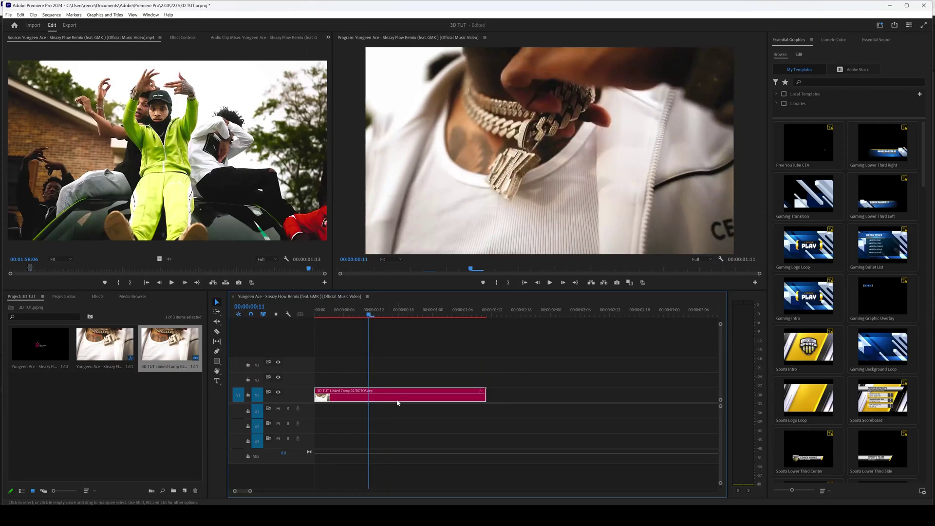
right_click(397, 402)
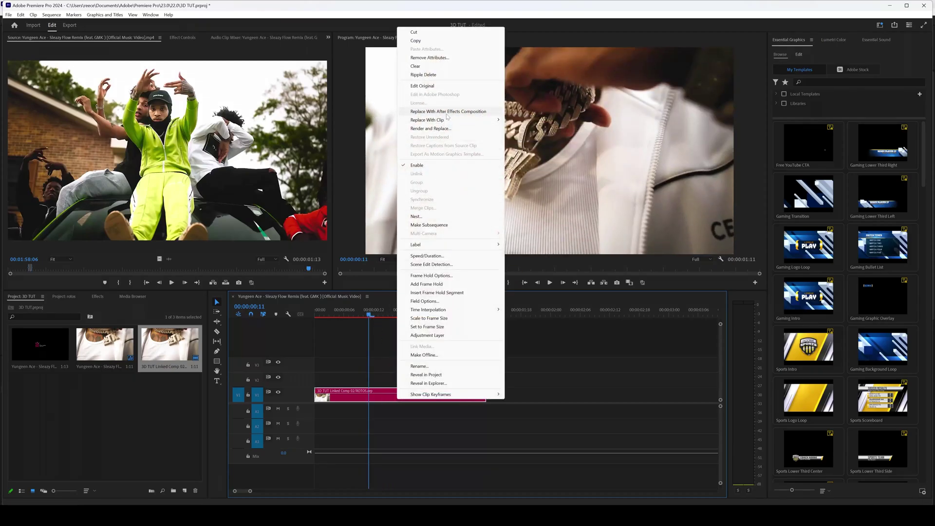
left_click(487, 478)
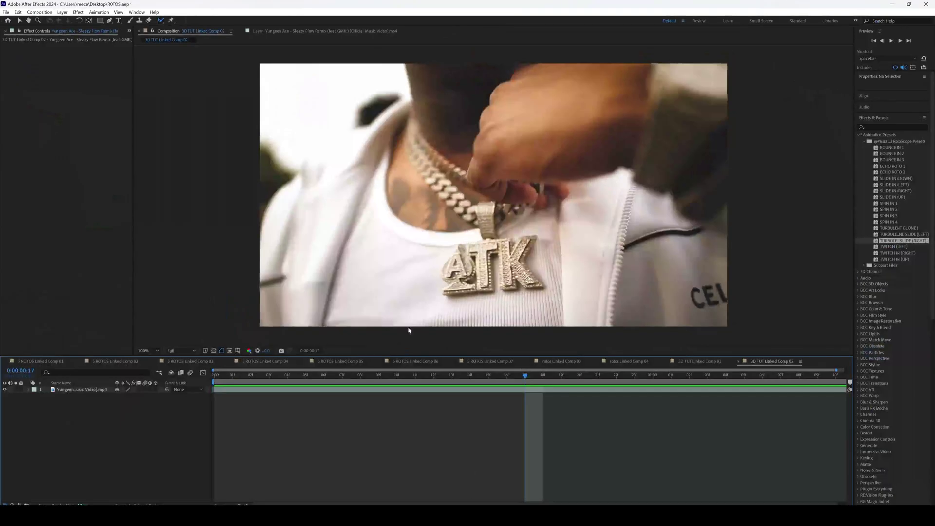
Switch to After Effects and split the footage layer at 0:00:00:17
left_click_drag(330, 373, 530, 383)
key("space")
key("space")
left_click(531, 389)
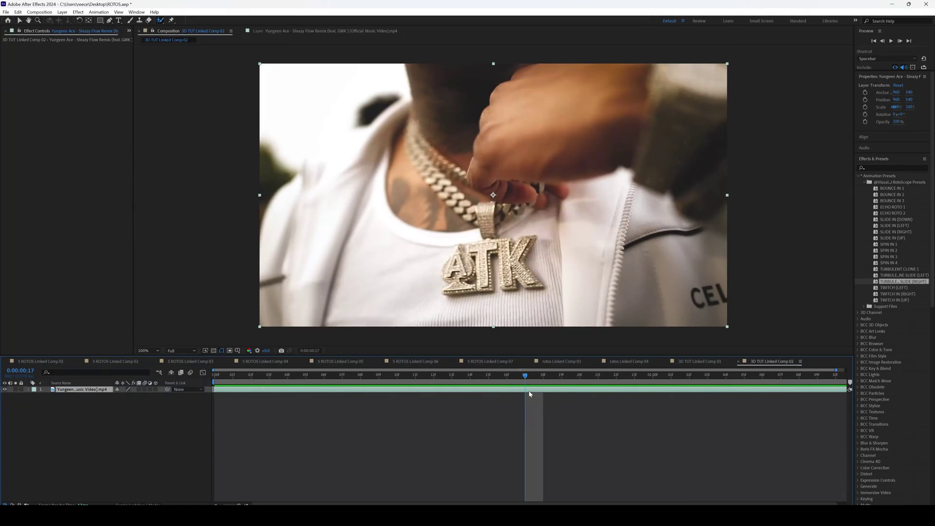
key("ctrl+shift+d")
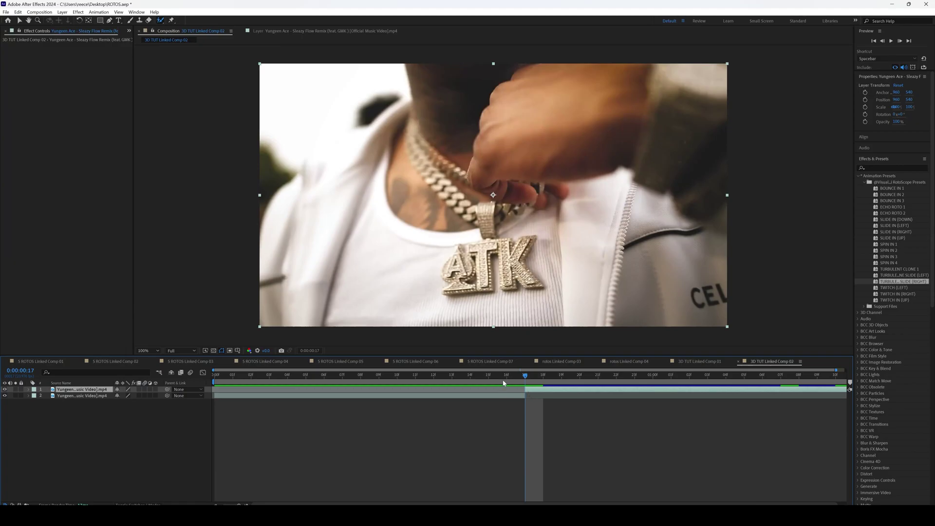
Freeze the earlier footage segment on frame 0:00:00:16 and play back the result
mouse_move(503, 383)
left_mouse_down()
mouse_move(237, 385)
mouse_move(525, 376)
mouse_move(448, 379)
mouse_move(518, 379)
mouse_move(487, 379)
mouse_move(506, 382)
left_mouse_up()
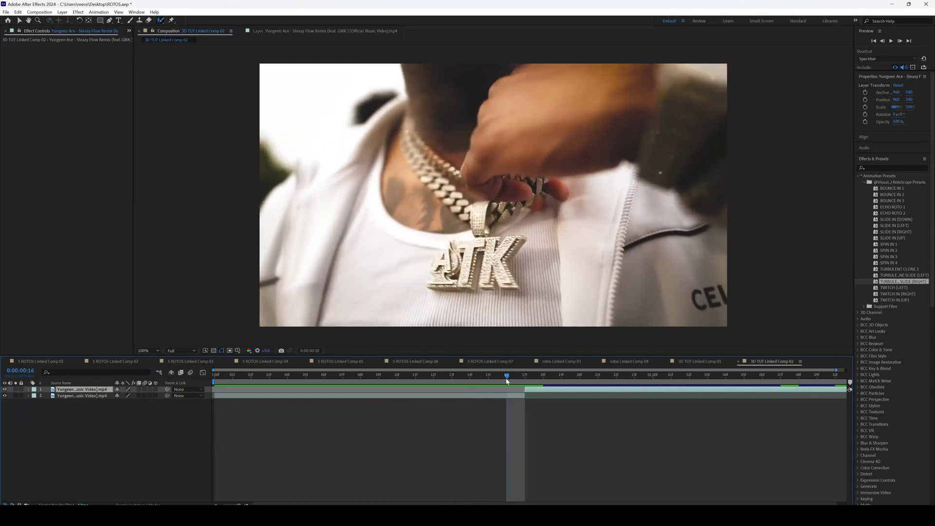
left_click(513, 397)
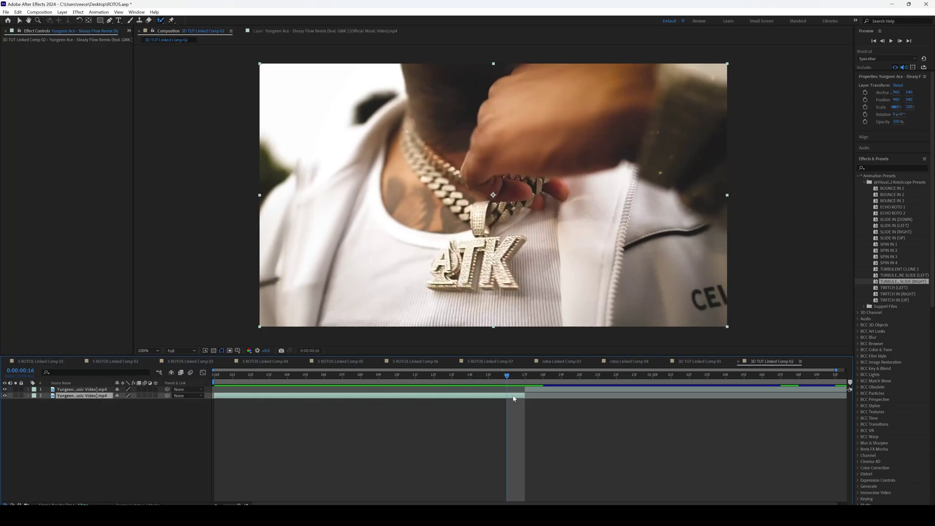
right_click(513, 397)
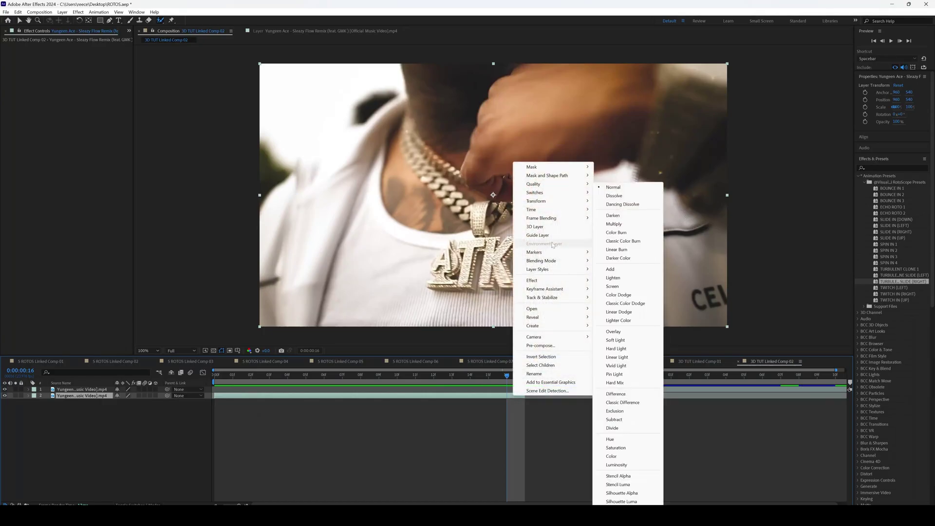
mouse_move(560, 210)
left_click(617, 236)
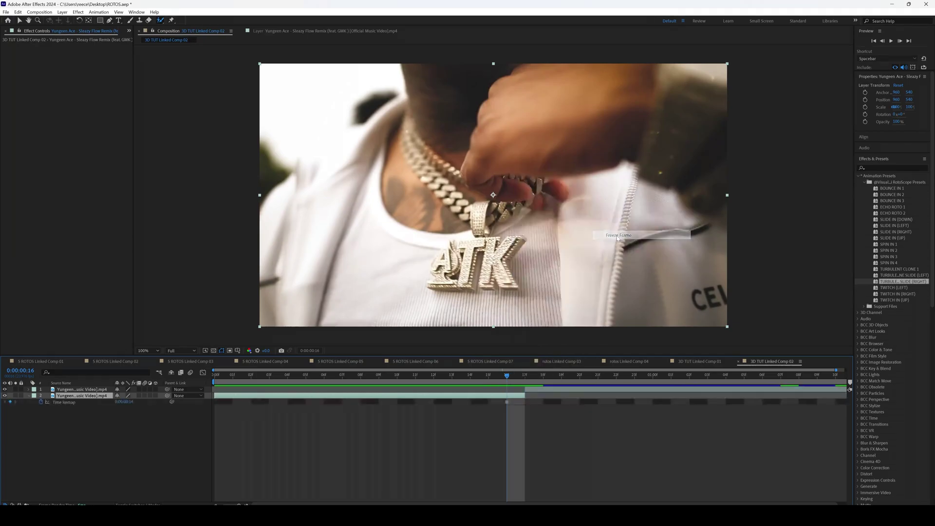
left_click_drag(499, 378, 216, 370)
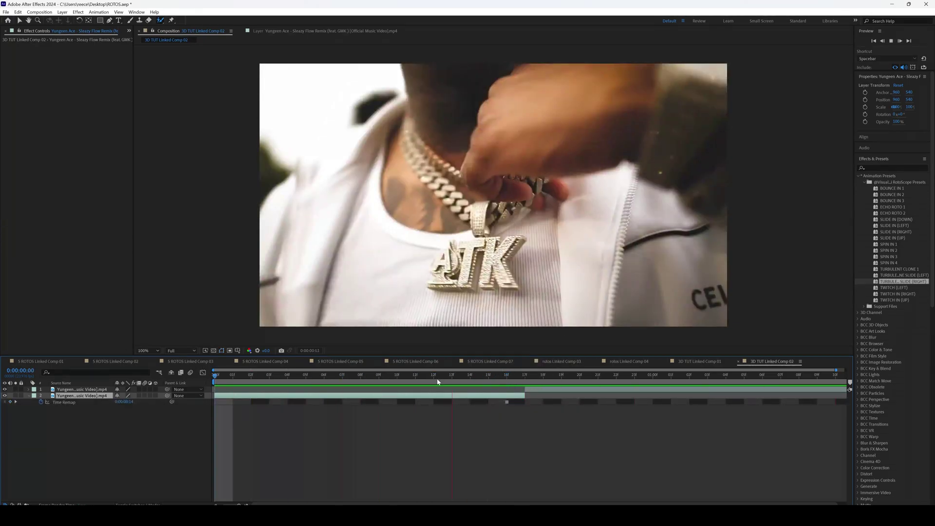
key("space")
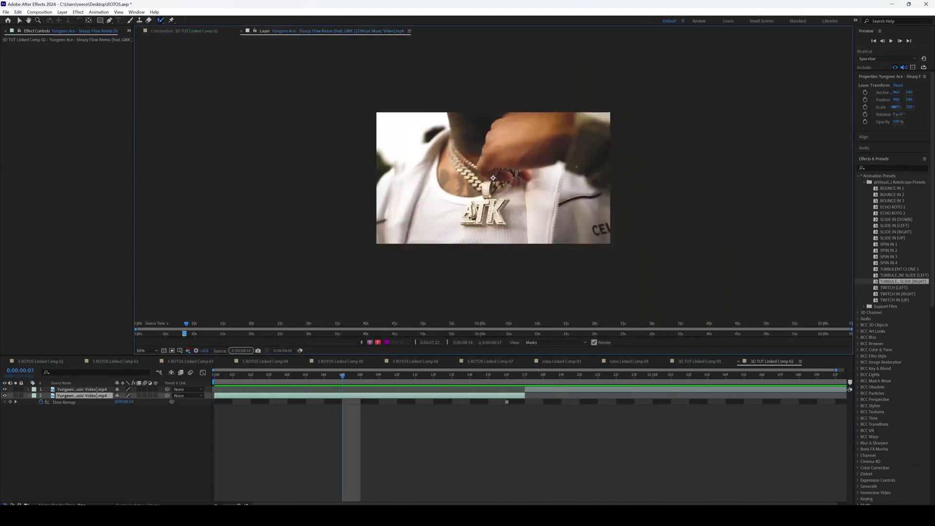
Draw a Pen tool mask closely around the ATK pendant on the frozen layer
key("period")
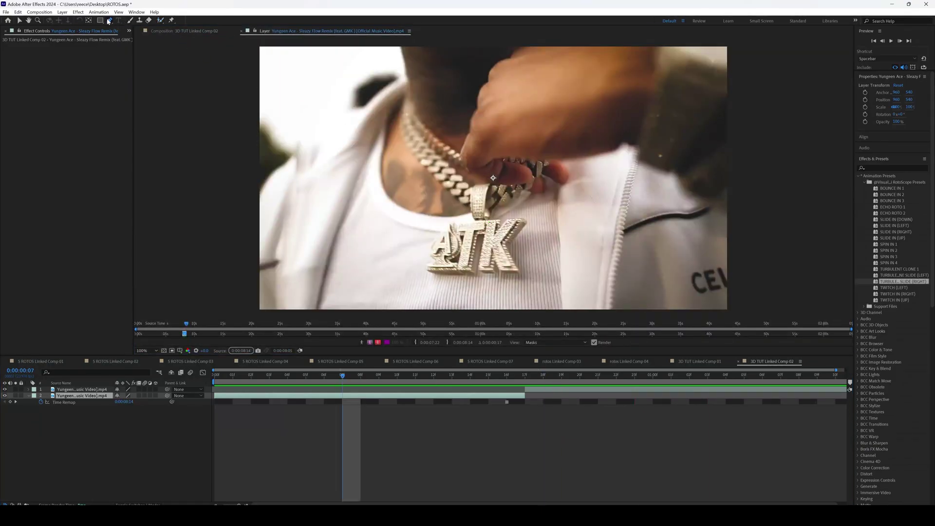
key("g")
key("period")
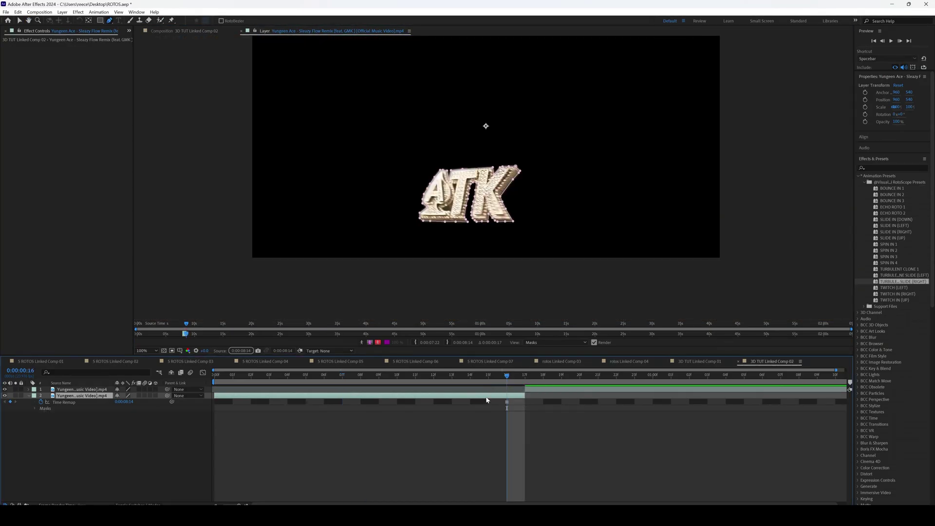
Duplicate the masked frozen layer and delete the mask from the lower copy
key("ctrl+d")
left_click(484, 403)
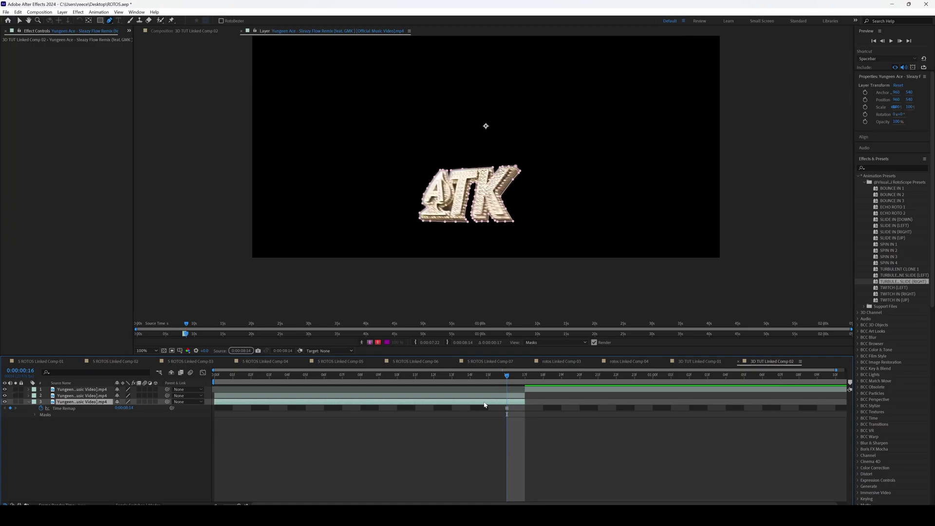
left_click(40, 417)
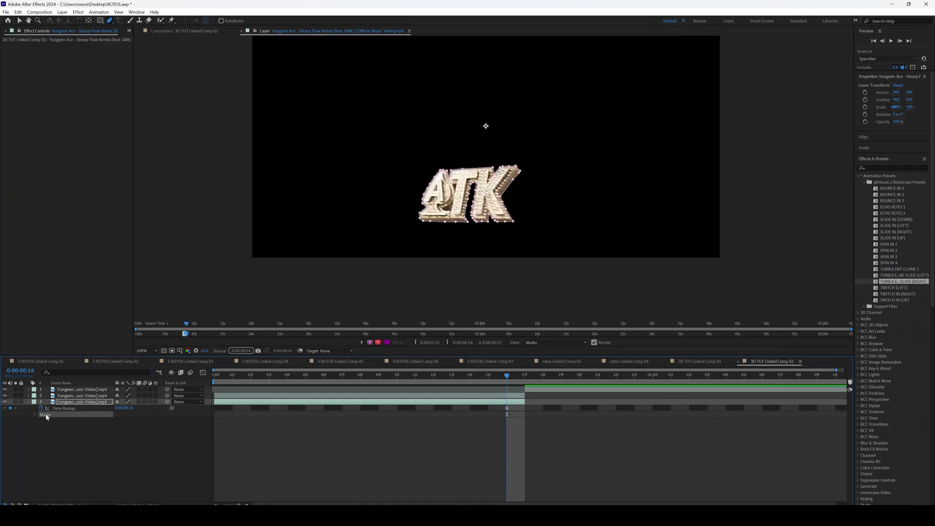
key("Delete")
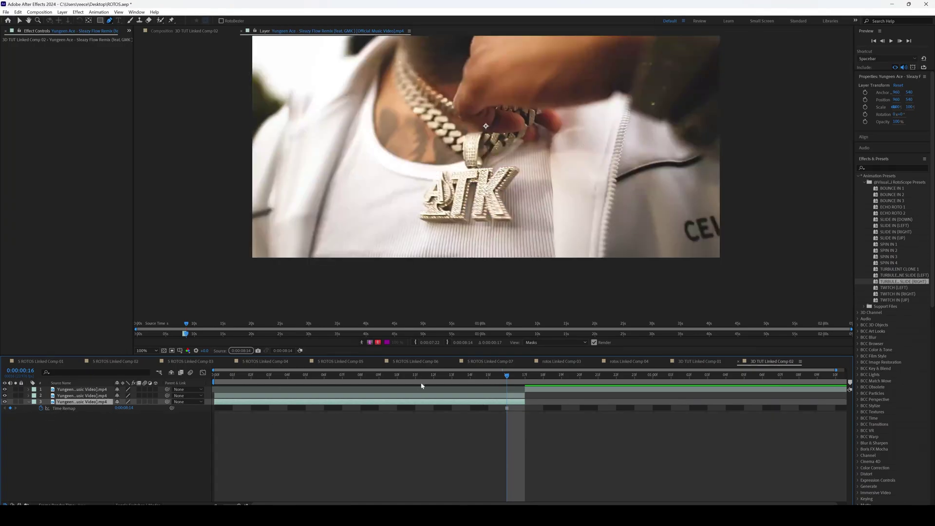
Play back the freeze frame and make the masked pendant layer a 3D layer
left_click_drag(399, 378, 423, 373)
key("space")
left_click(250, 374)
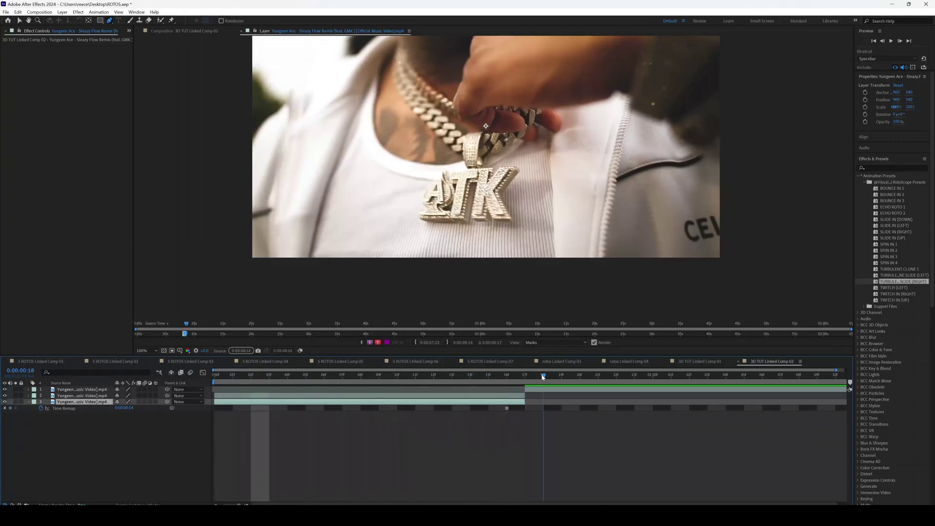
key("space")
left_click(496, 399)
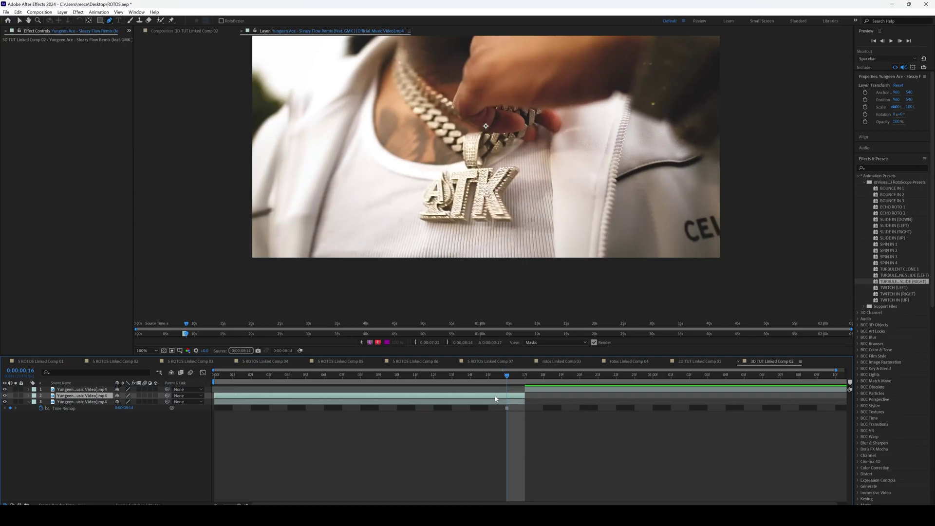
left_click(156, 395)
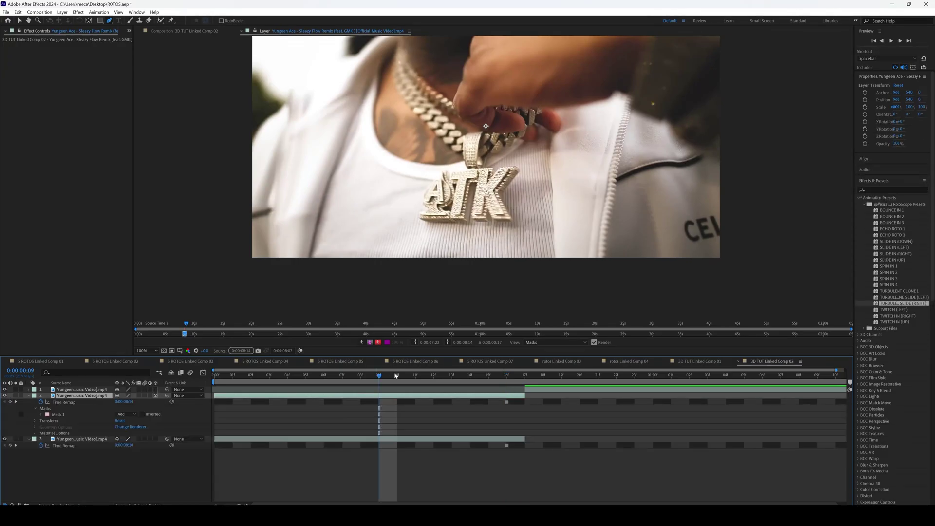
Preview the composition and enable 3D for the masked pendant layer at 0:00:00:16
left_click_drag(395, 375, 506, 379)
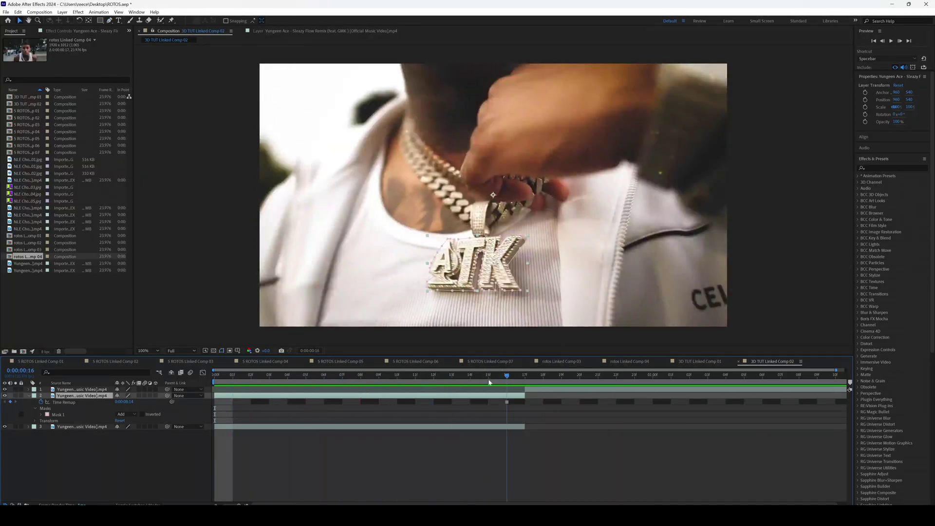
key("space")
key("space")
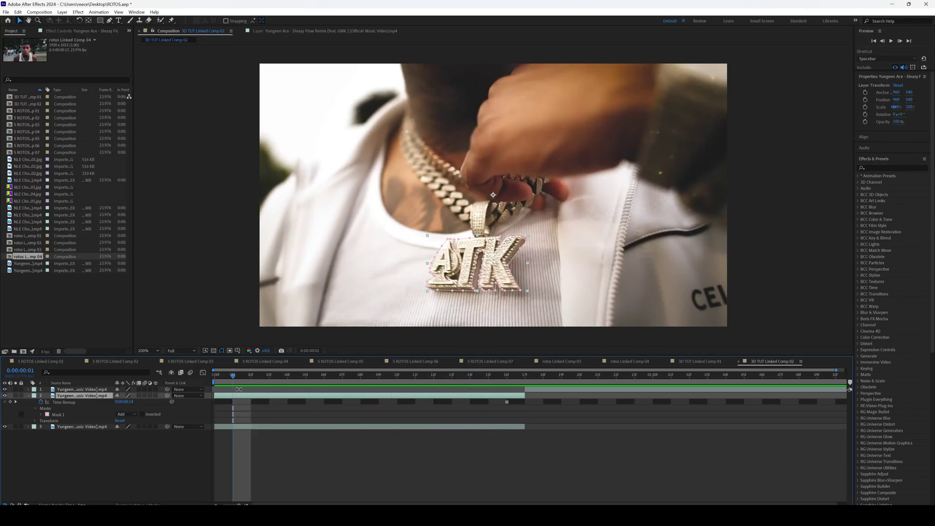
key("space")
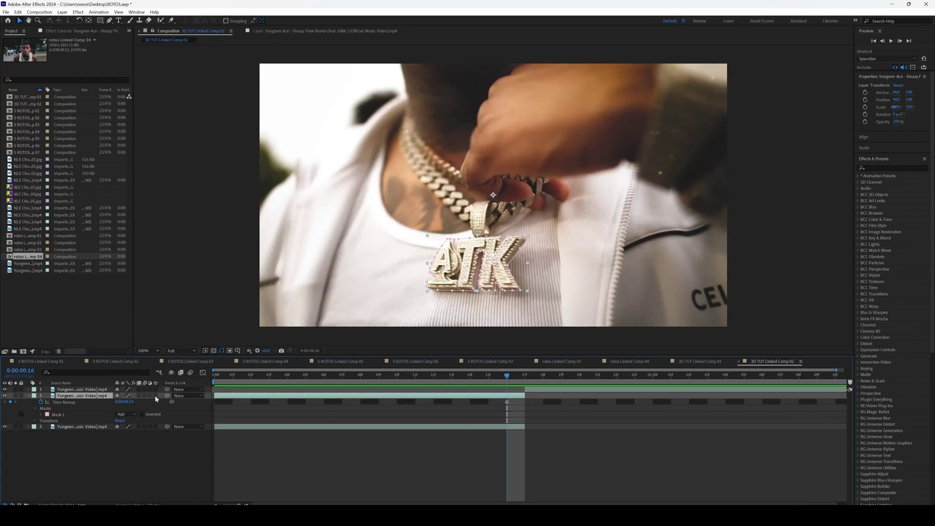
left_click(156, 395)
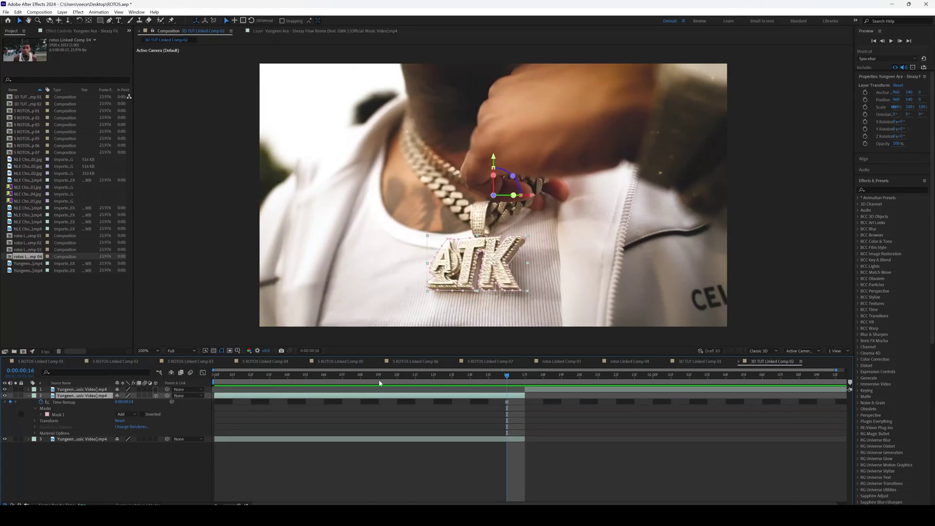
Set the masked layer's anchor point to about 903, 809 and move the cutout back over the original pendant
key("comma")
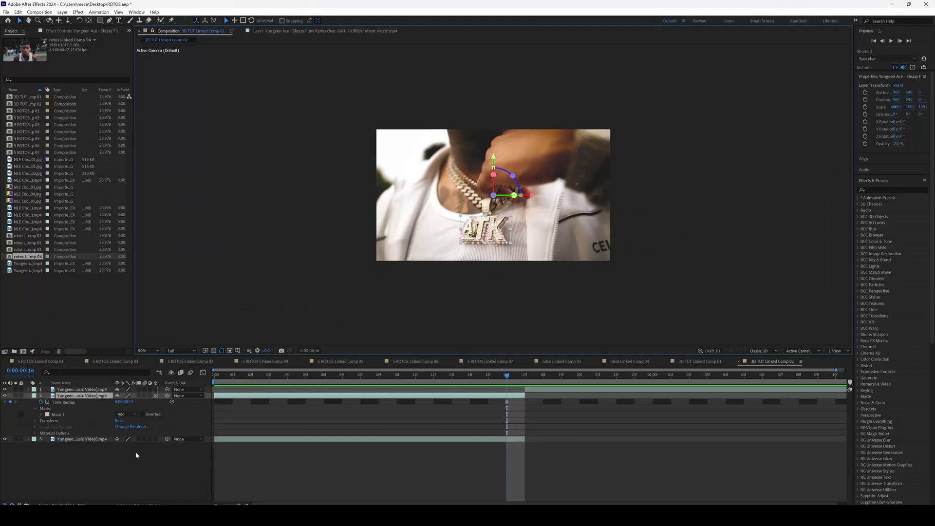
left_click(35, 422)
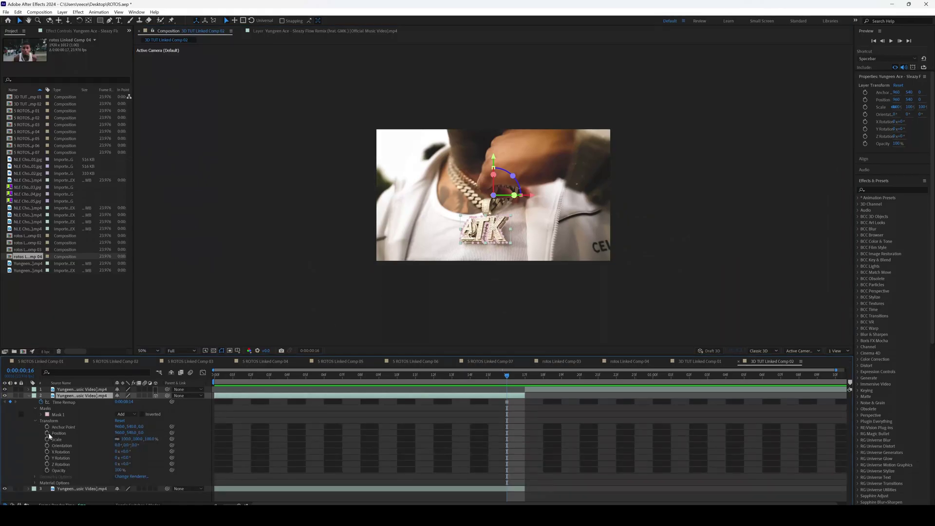
left_click(63, 427)
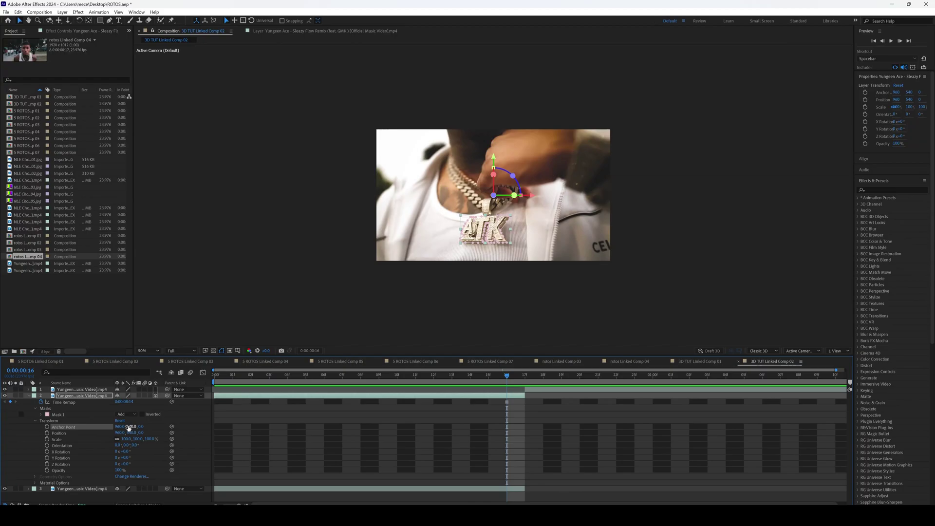
left_click_drag(131, 428, 243, 402)
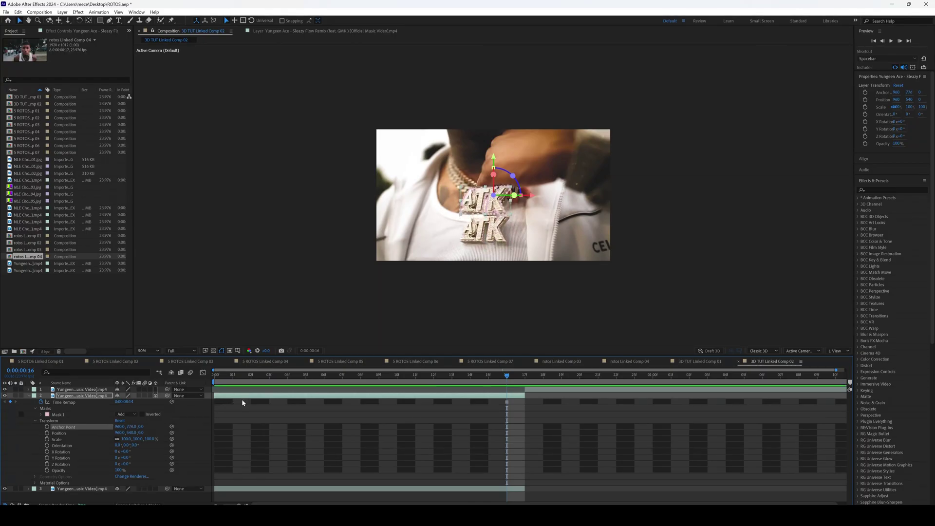
left_click_drag(120, 427, 149, 427)
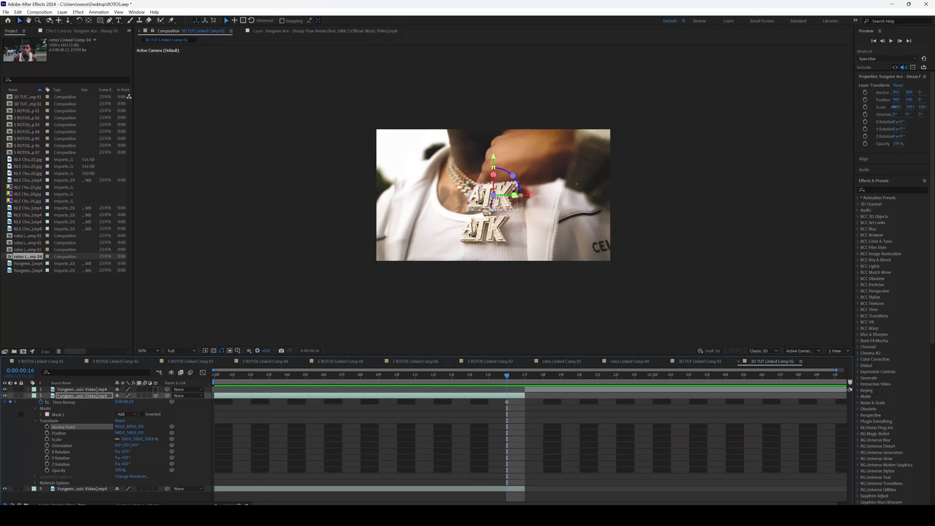
left_click_drag(502, 194, 495, 237)
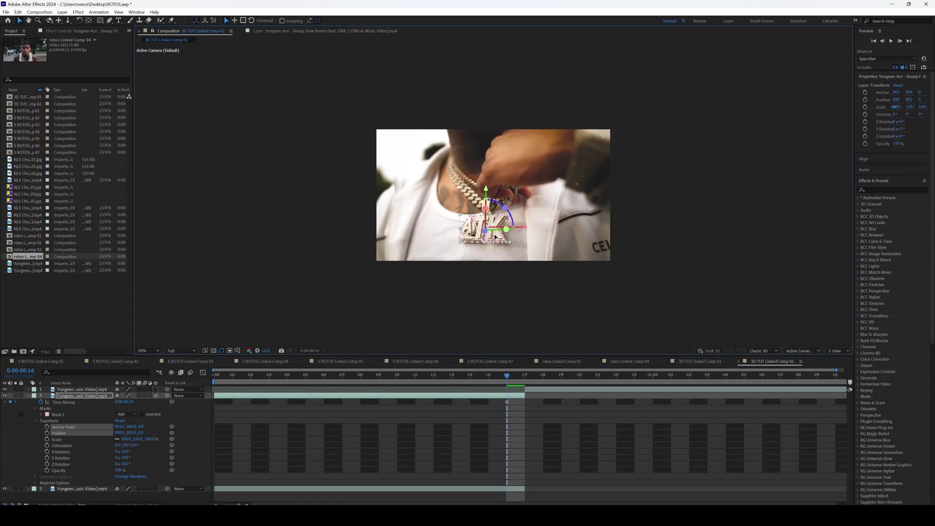
left_click(495, 255)
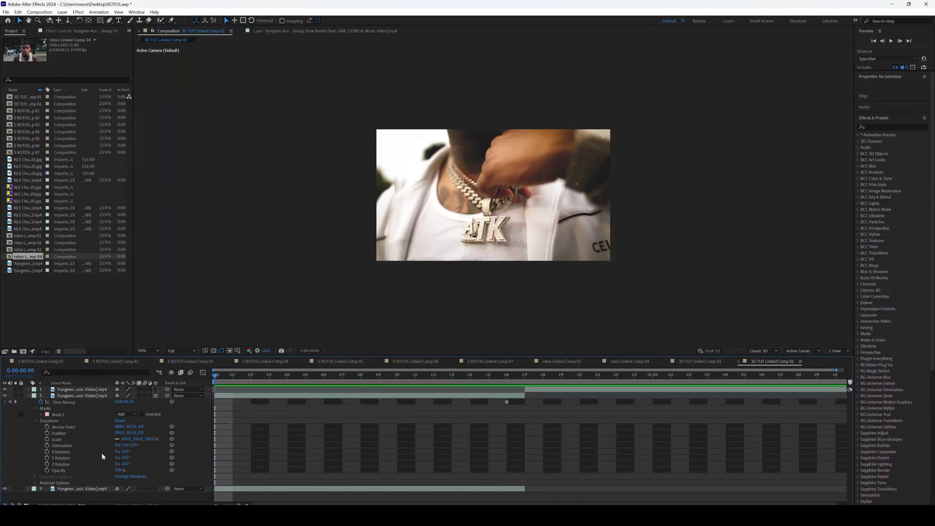
Add keyframes at 0:00:00:00 for the masked layer's Position, Scale, Orientation and X, Y and Z Rotation
left_click(48, 433)
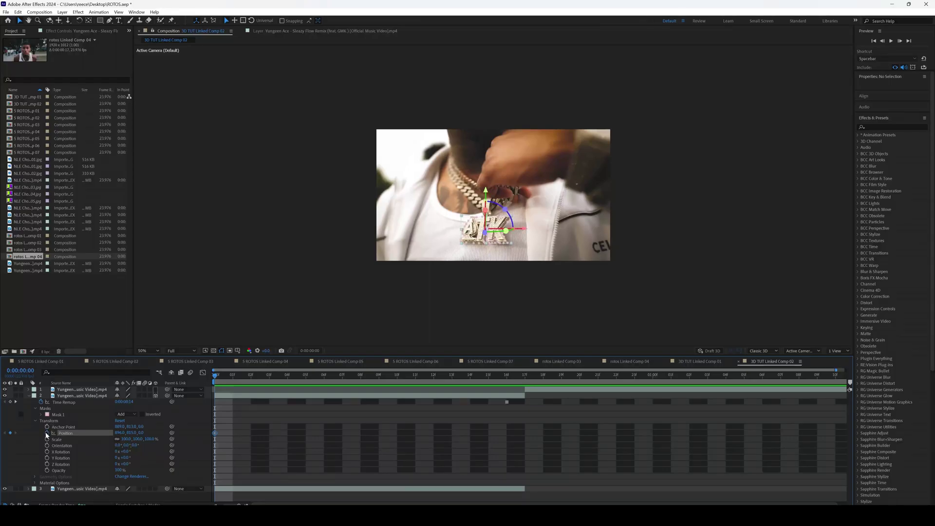
left_click(48, 439)
left_click(47, 445)
left_click(47, 451)
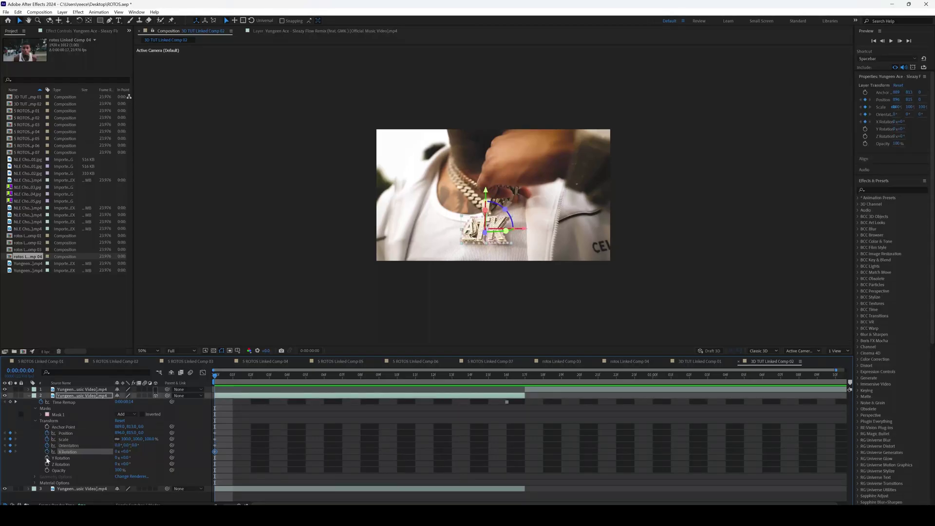
left_click(47, 457)
left_click(48, 464)
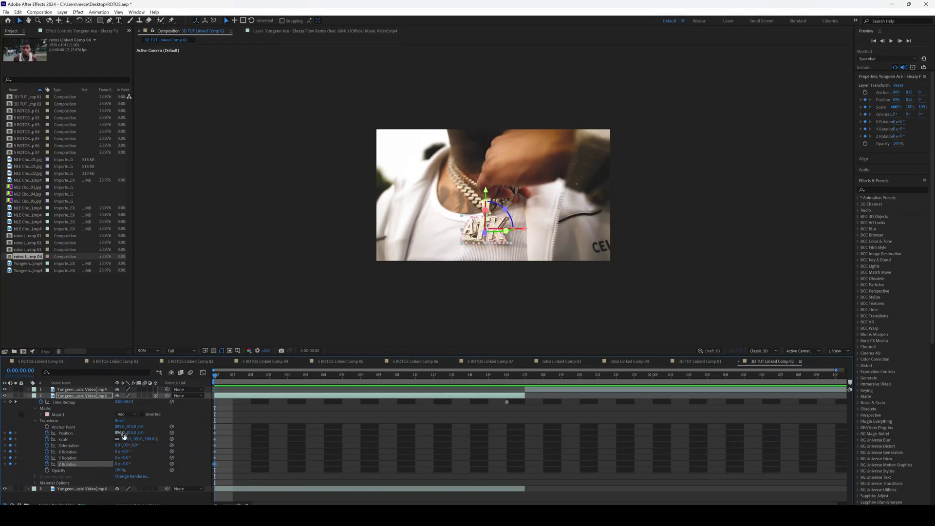
Scale the pendant cutout to 270% at 0:00:00:00 and move it partly beyond the footage's upper-left corner
left_click_drag(123, 438, 187, 434)
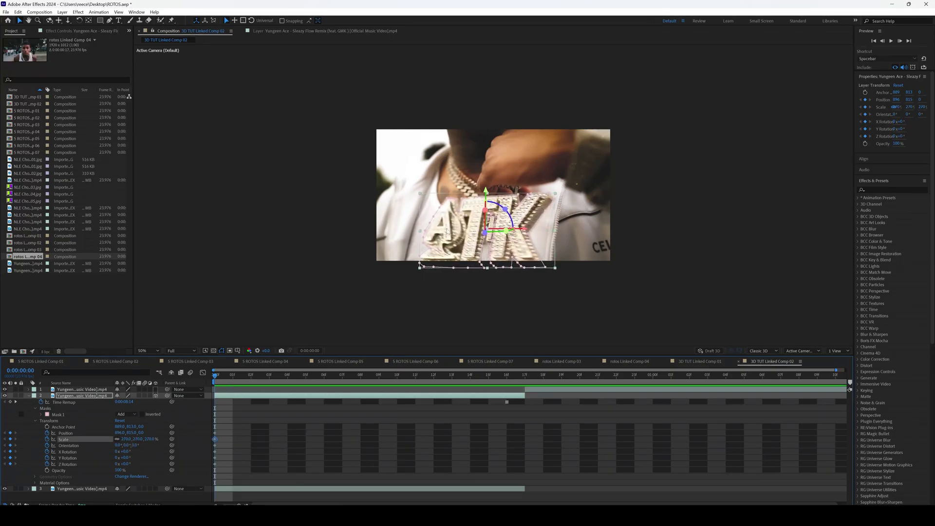
left_click_drag(442, 224, 345, 154)
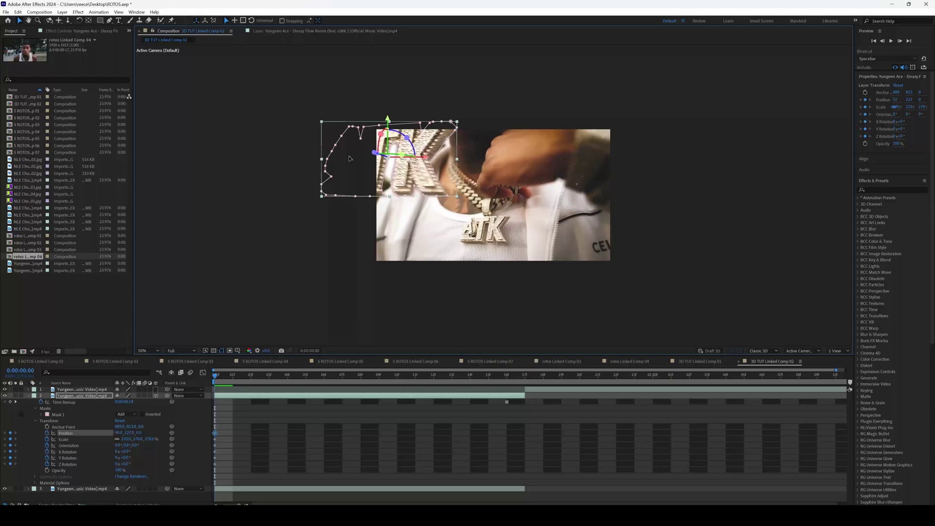
Enlarge the pendant cutout to 349% at 0:00:00:00 and place it large over the upper middle of the frame
left_click_drag(124, 438, 152, 438)
left_click_drag(437, 194, 510, 200)
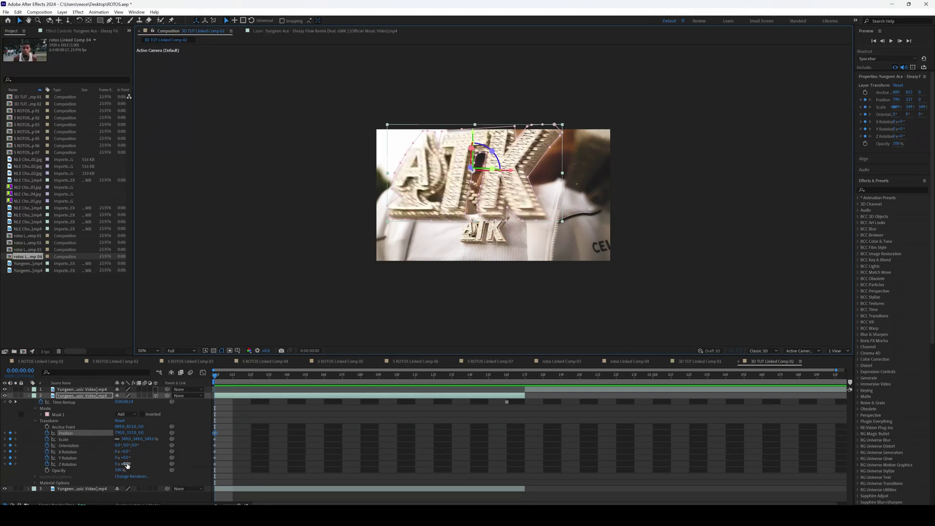
Give the cutout about one full turn of Z and Y Rotation at 0:00:00:00, and undo the X Rotation trial
left_click_drag(127, 465, 244, 450)
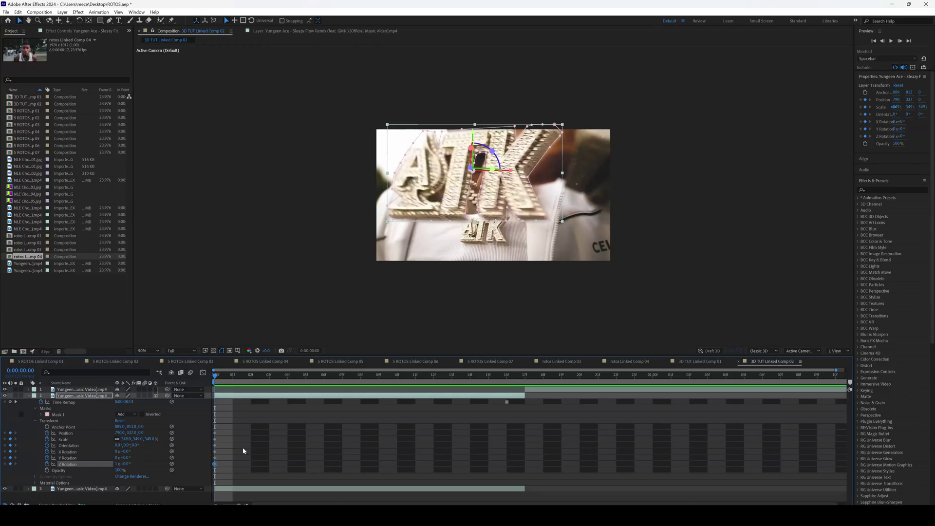
left_click_drag(126, 458, 137, 455)
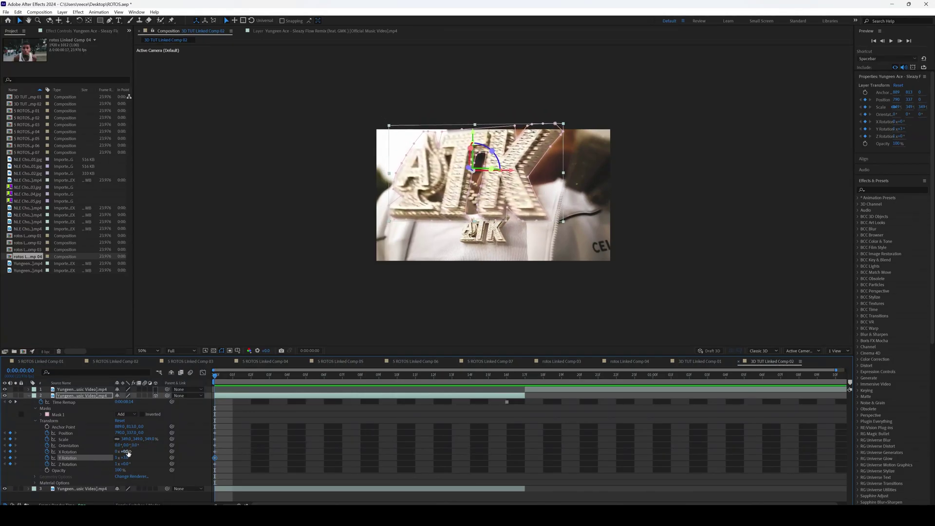
left_click_drag(126, 451, 199, 446)
key("ctrl+z")
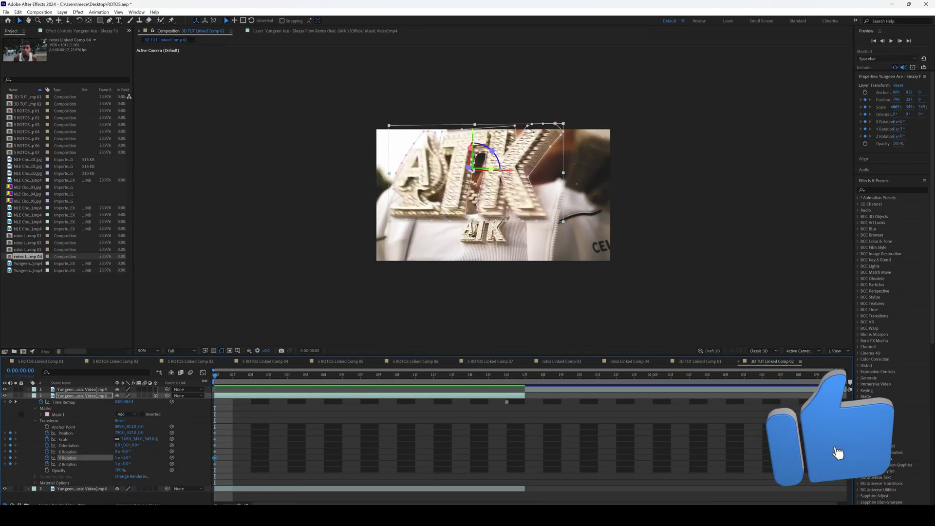
Move the cutout's starting position out past the frame's left edge, to about -615, 359
left_click(104, 434)
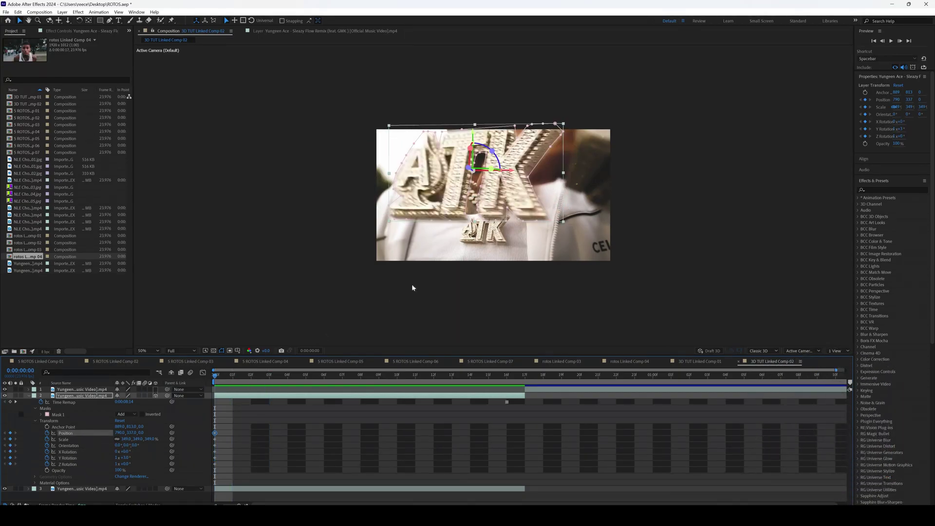
left_click_drag(446, 198, 280, 199)
left_click(294, 265)
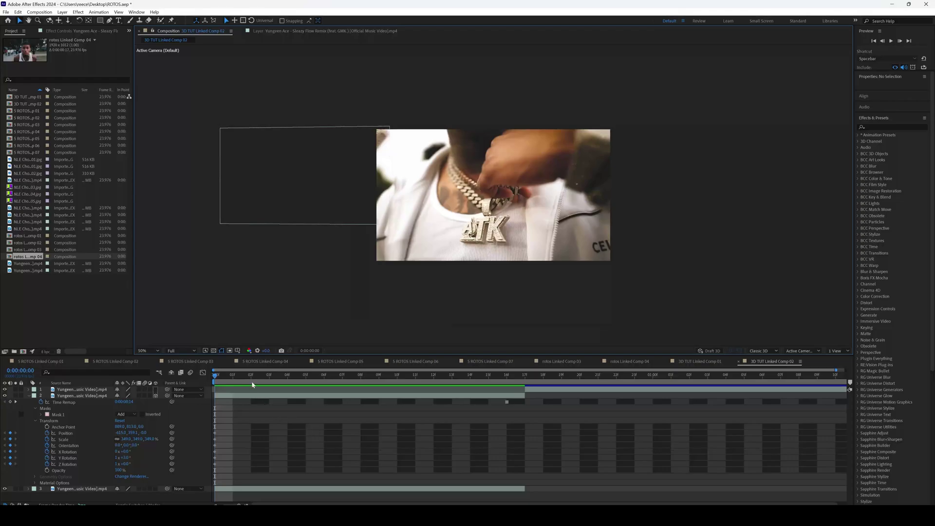
Reset the masked layer's Position, Scale, Orientation and X, Y and Z Rotation at 0:00:00:16 to create end keyframes
left_click_drag(270, 377, 507, 384)
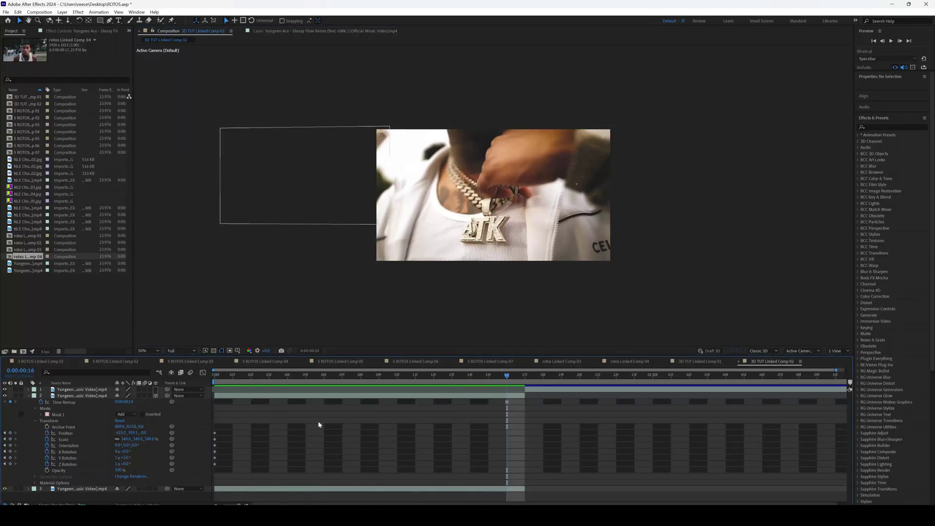
left_click_drag(32, 435, 41, 469)
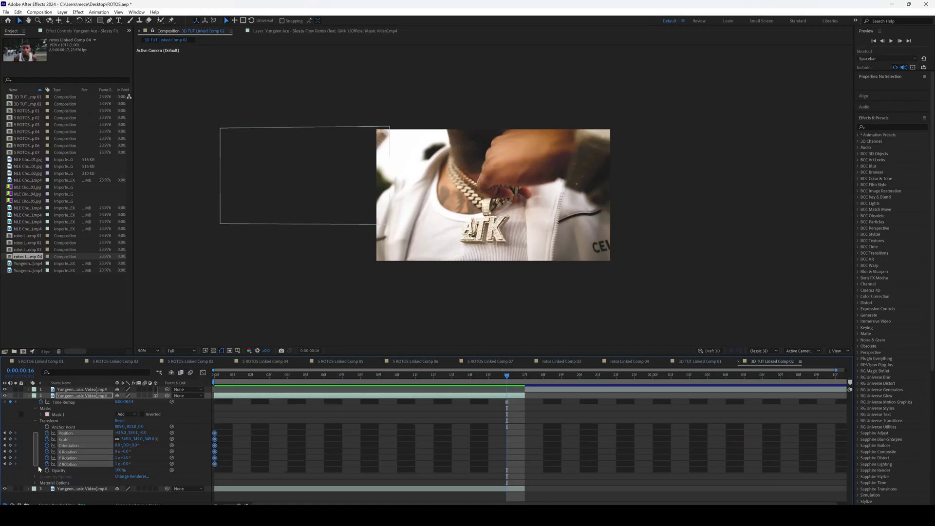
right_click(66, 463)
left_click(85, 410)
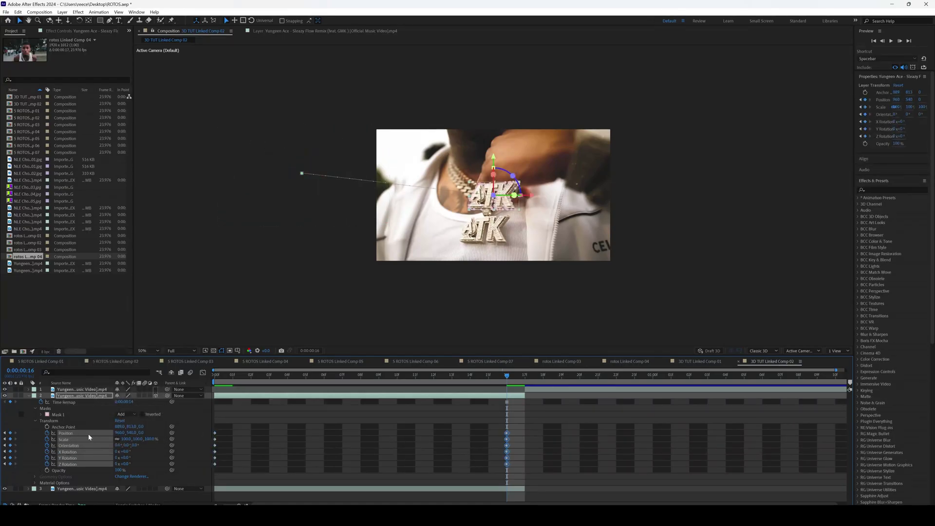
Adjust the Position keyframe at 0:00:00:16 so the cutout sits over the original pendant, and preview the fly-in
left_click(507, 433)
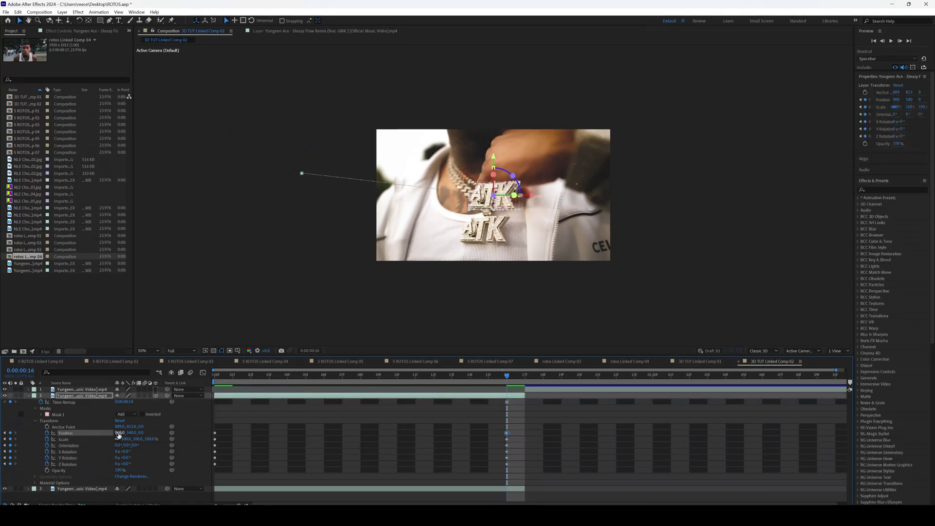
left_click_drag(131, 432, 231, 434)
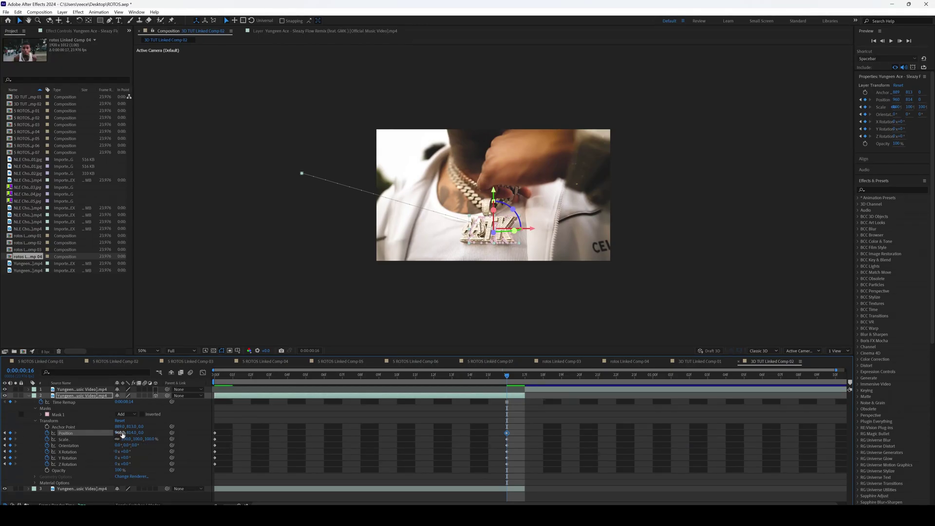
left_click_drag(123, 433, 93, 433)
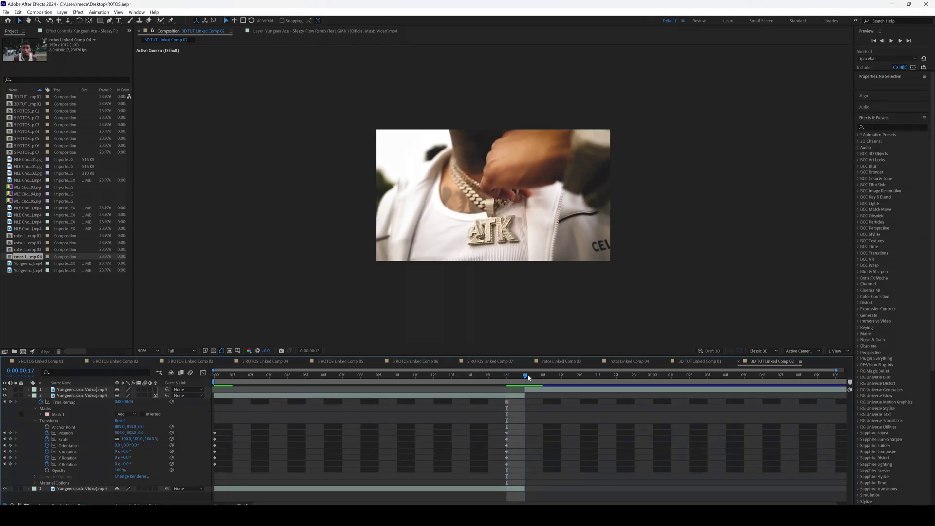
left_click_drag(529, 377, 507, 373)
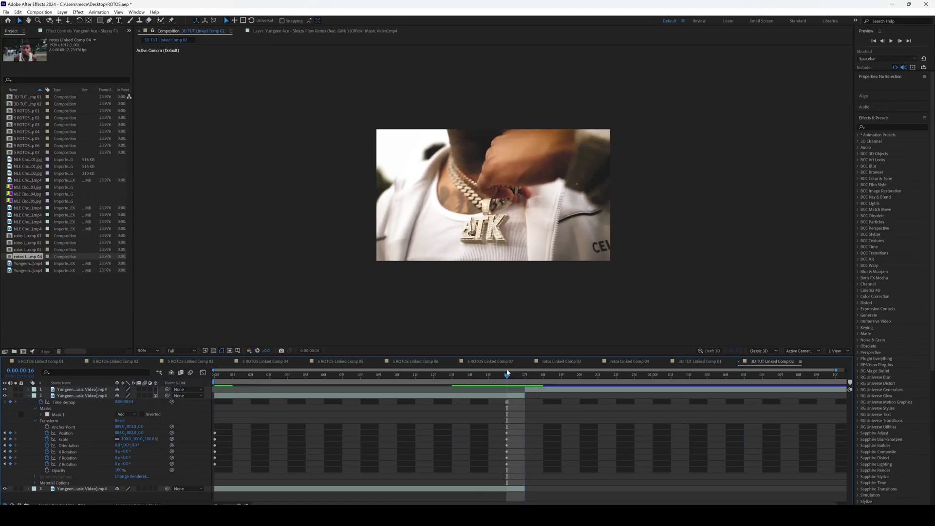
key("space")
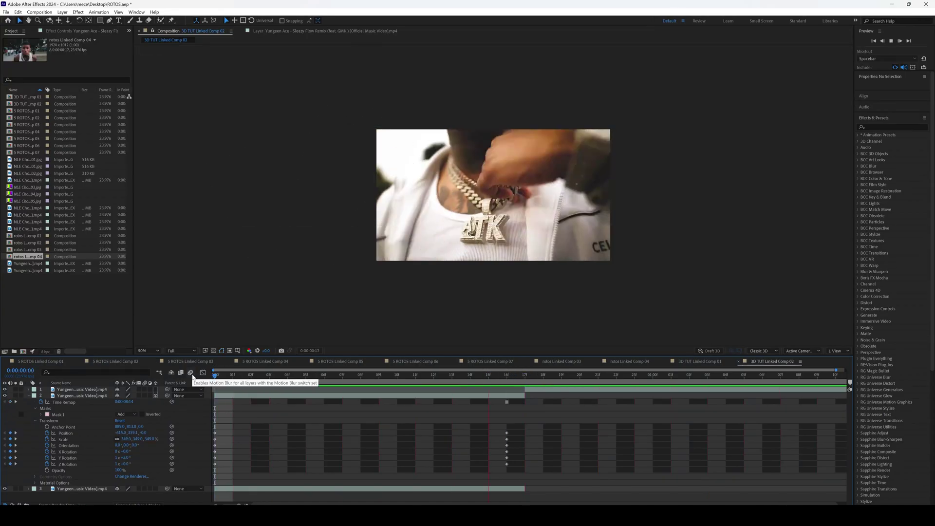
key("space")
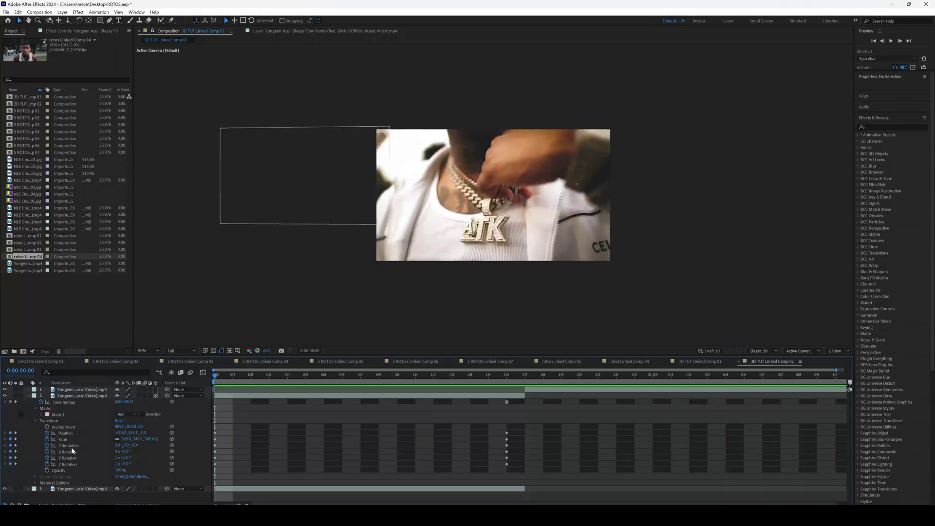
Set the cutout's starting X position at 0:00:00:00 to about -402 and play back the animation
left_click(66, 433)
left_click(83, 434)
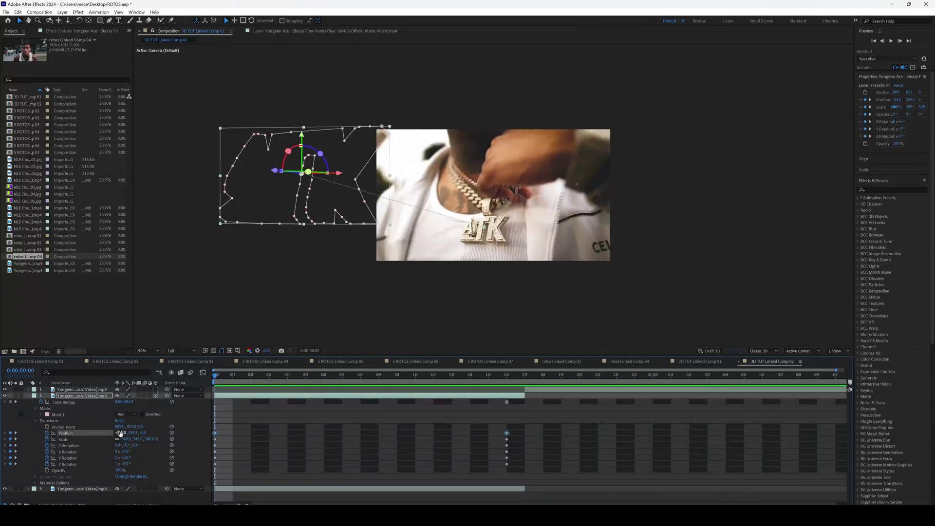
left_click_drag(120, 434, 224, 431)
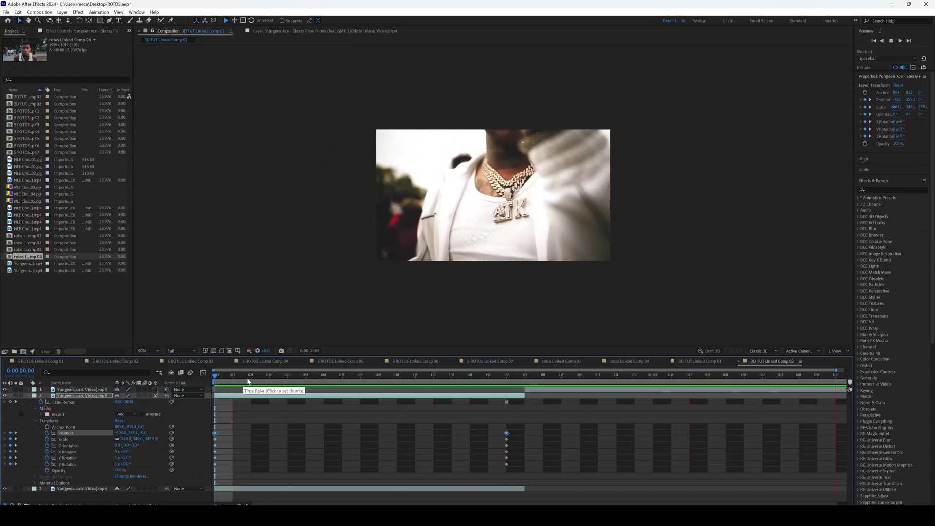
key("space")
key("space")
key("space")
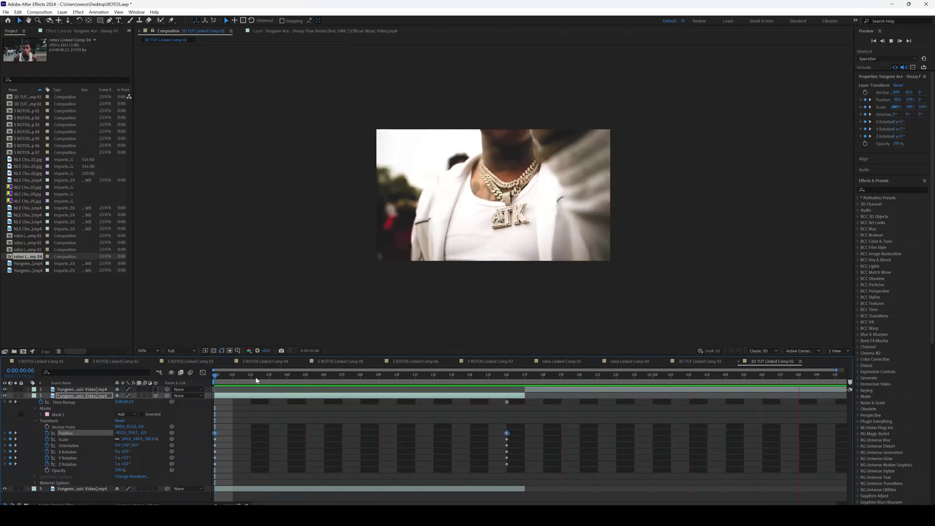
key("space")
key("space")
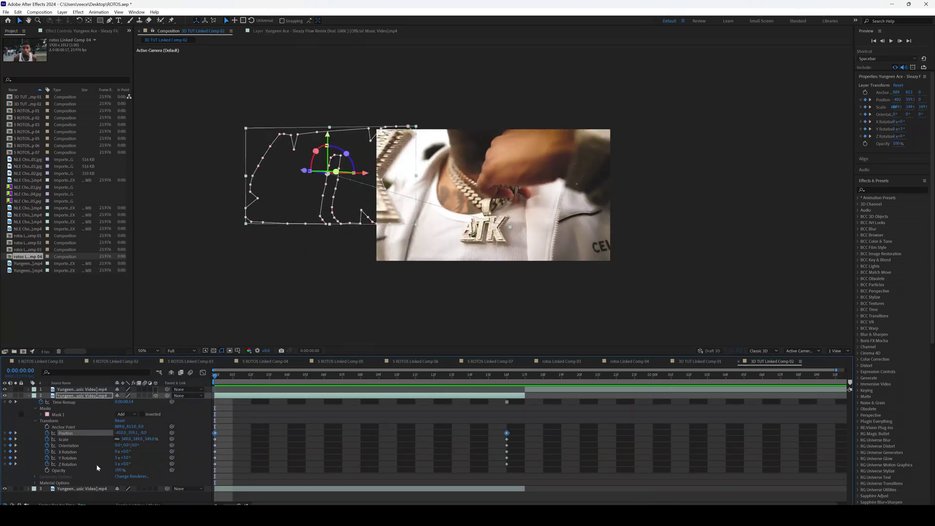
Remove Z Rotation's end keyframe and rework the start pose to 442% scale and 157° X Rotation, previewing the motion
left_click(47, 465)
left_click_drag(232, 375, 213, 375)
key("space")
key("space")
key("ctrl+z")
key("ctrl+z")
key("ctrl+z")
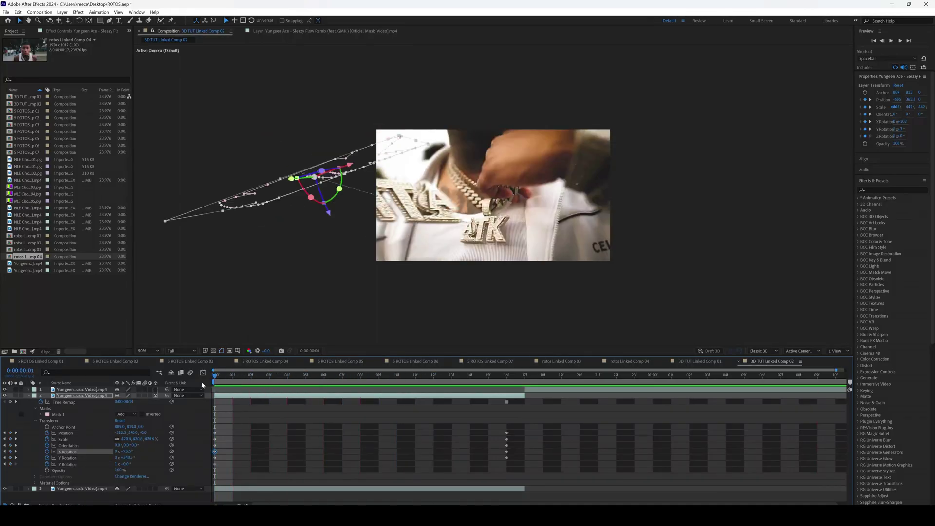
key("space")
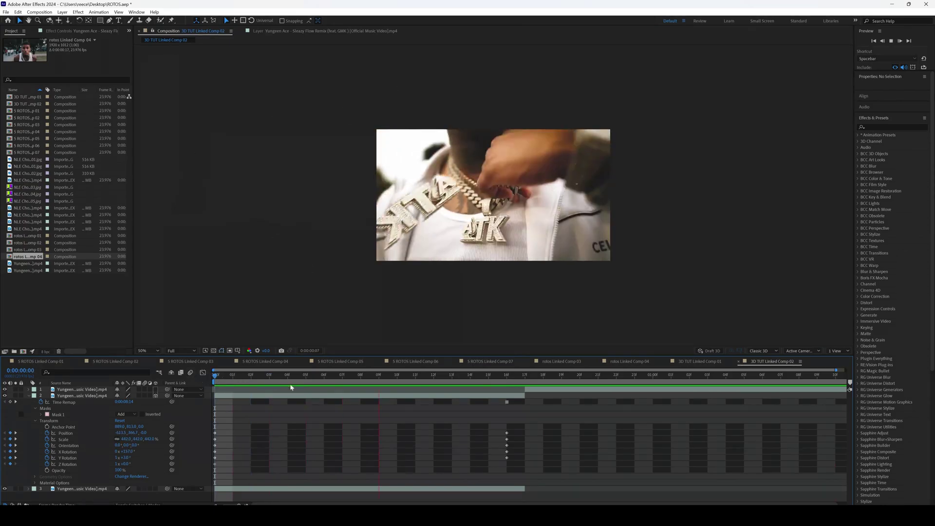
key("space")
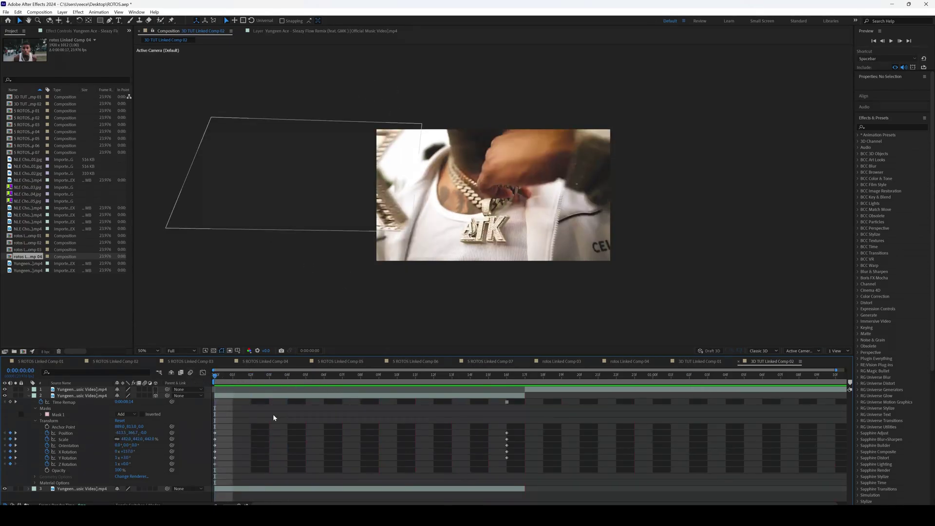
Apply Easy Ease to all transform keyframes and enable motion blur for the pendant layer and composition, previewing the result
left_click_drag(556, 467, 204, 425)
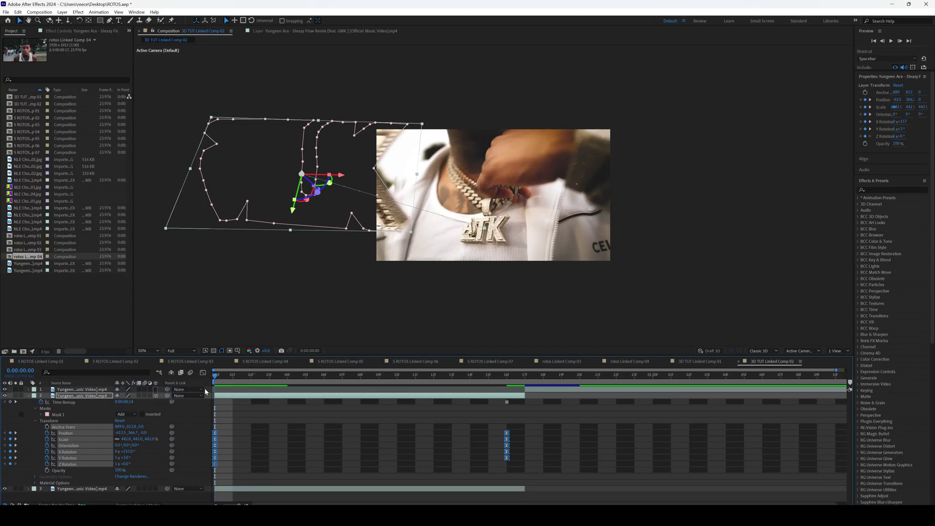
left_click(144, 395)
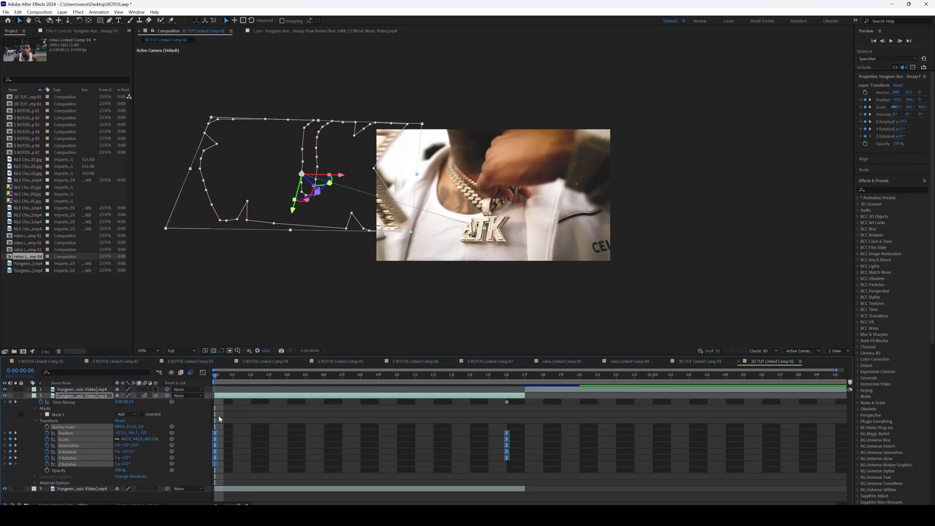
key("space")
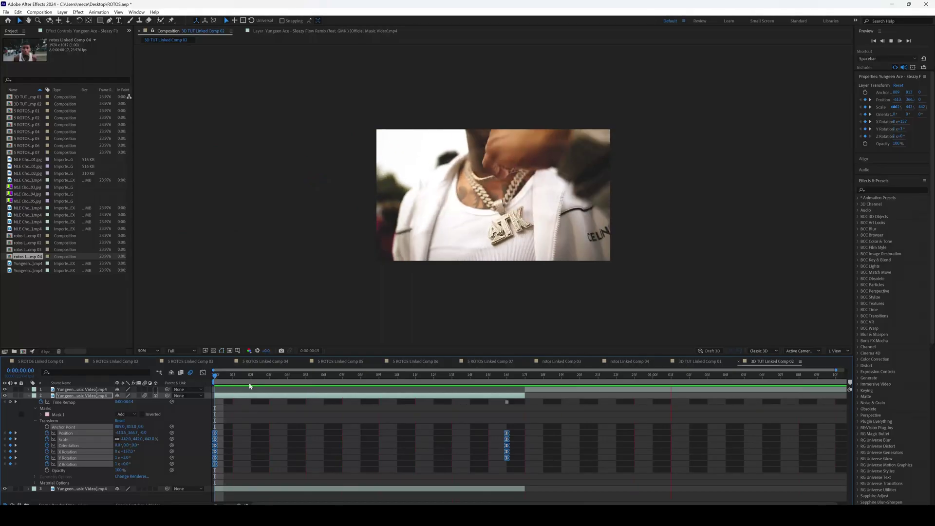
key("space")
Apply the Stylize Glow effect to the masked pendant layer with a threshold of about 95% and a radius of 20
left_click(884, 188)
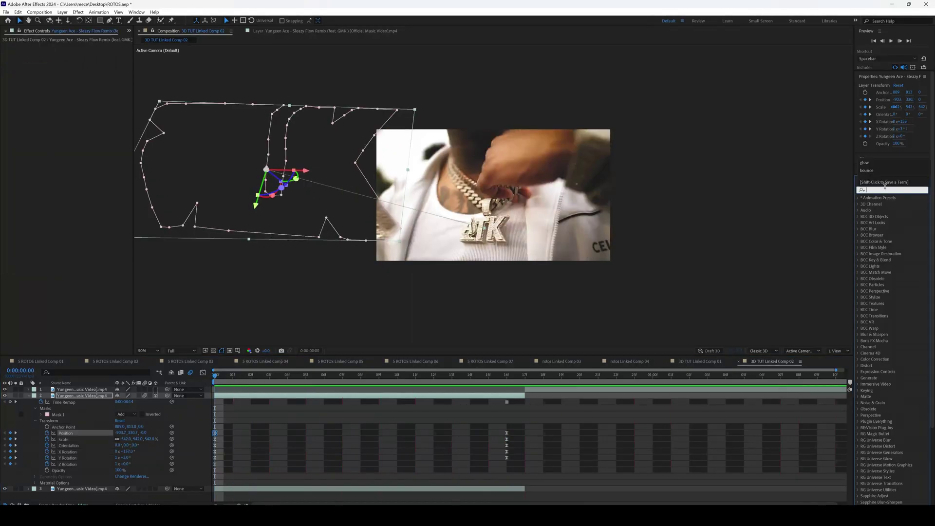
type("glow")
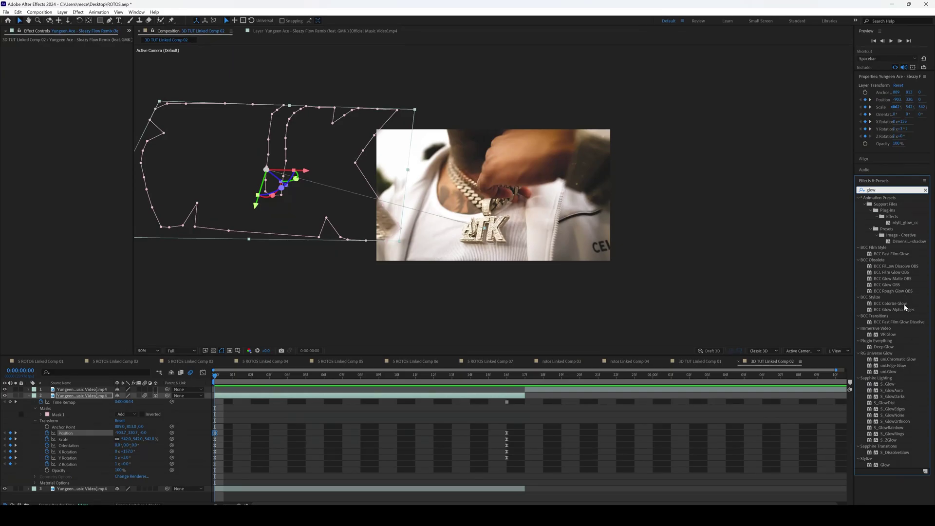
left_click_drag(885, 466, 751, 424)
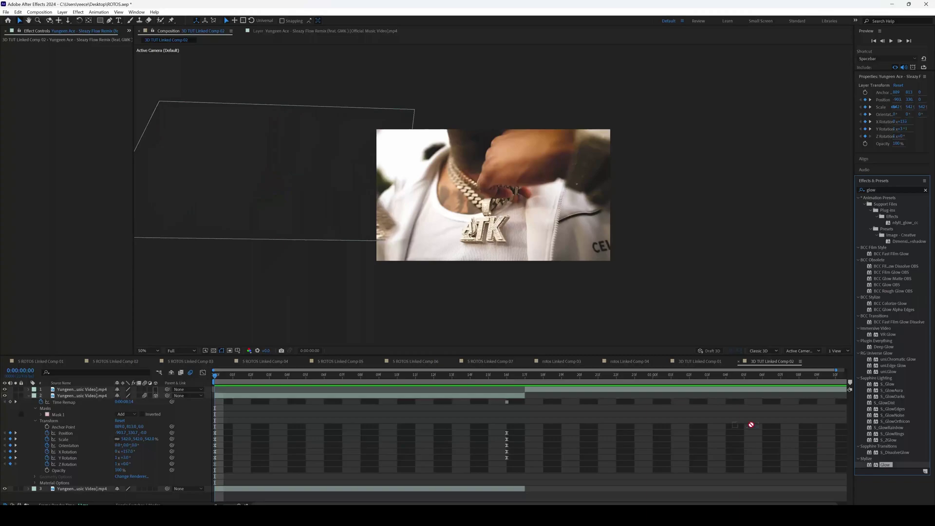
left_click_drag(465, 408, 417, 399)
left_click_drag(342, 378, 385, 366)
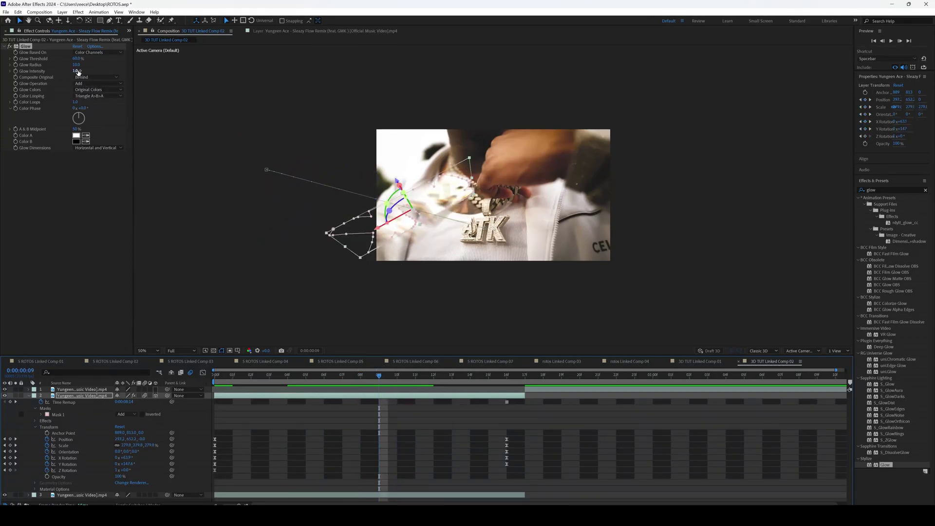
left_click_drag(76, 65, 96, 60)
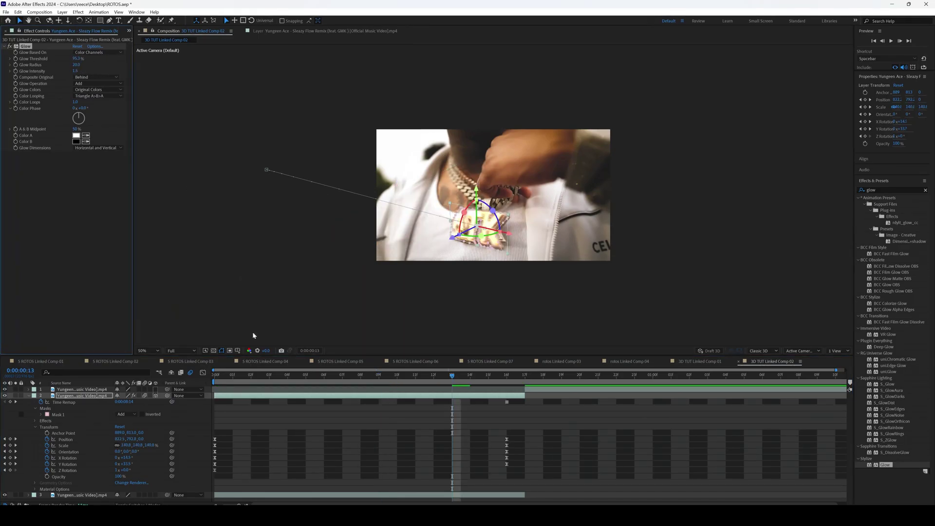
left_click_drag(250, 376, 455, 380)
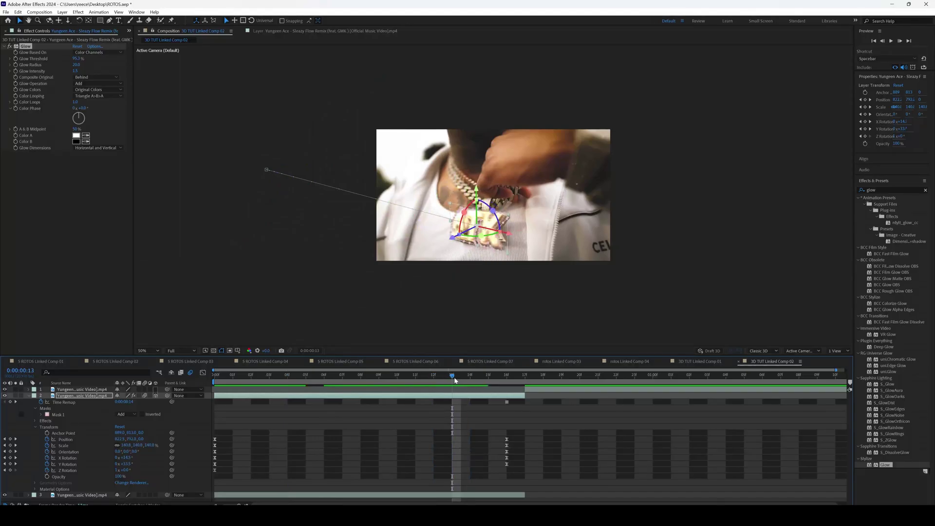
Apply Hue/Saturation to the masked pendant layer and lower its Master Saturation to about -69
left_click(890, 189)
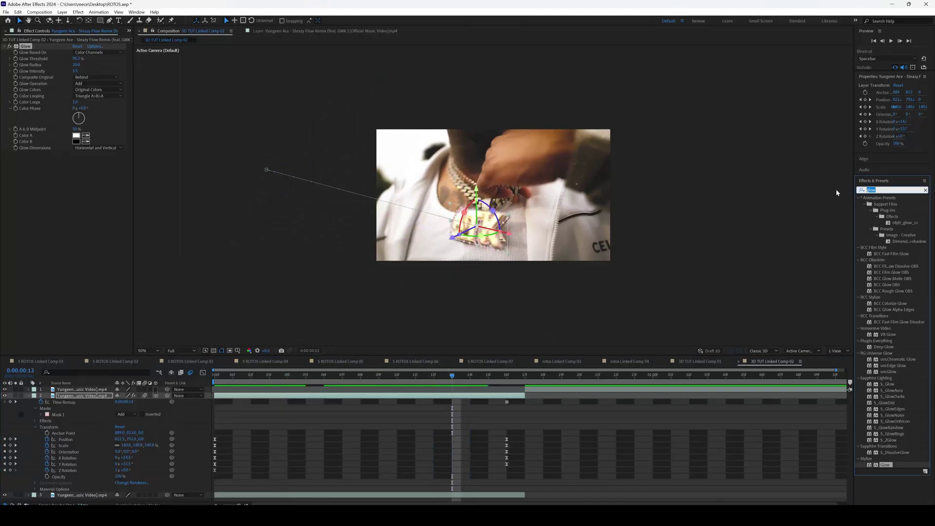
type("hue")
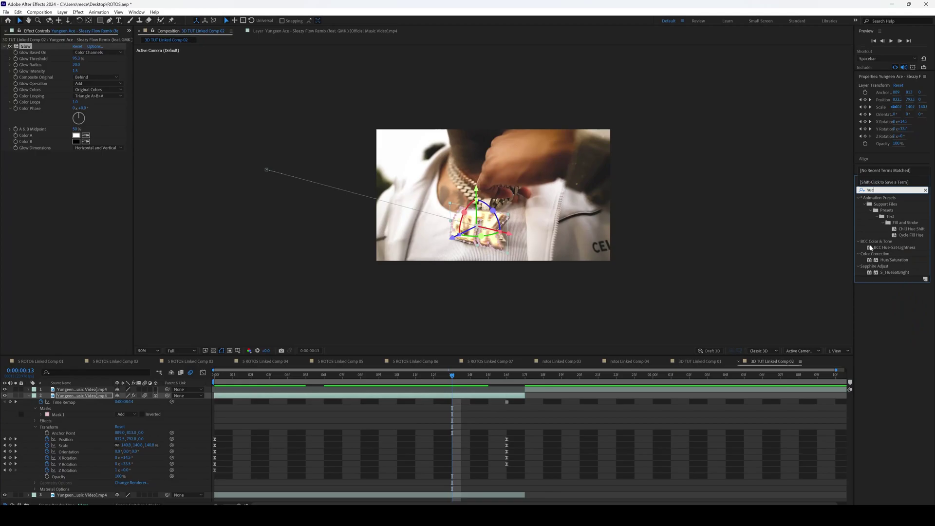
left_click_drag(894, 260, 256, 398)
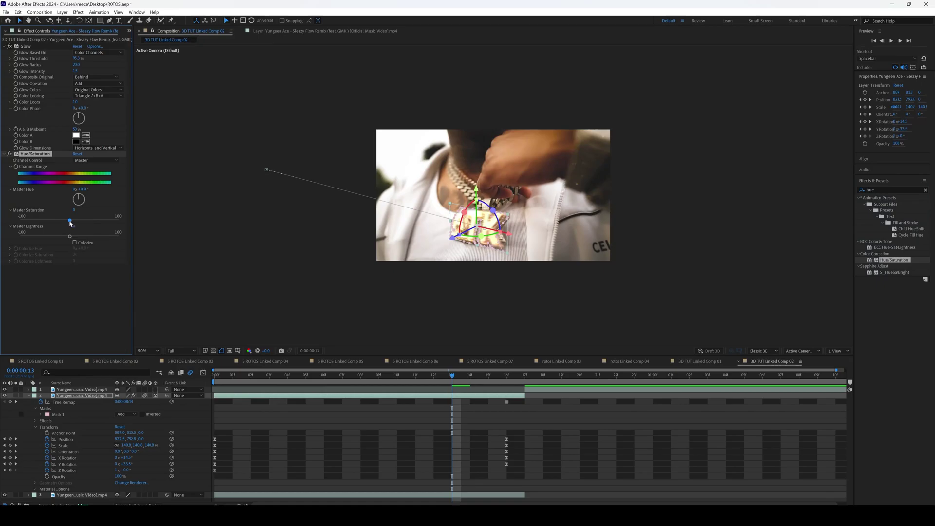
left_click_drag(69, 223, 39, 224)
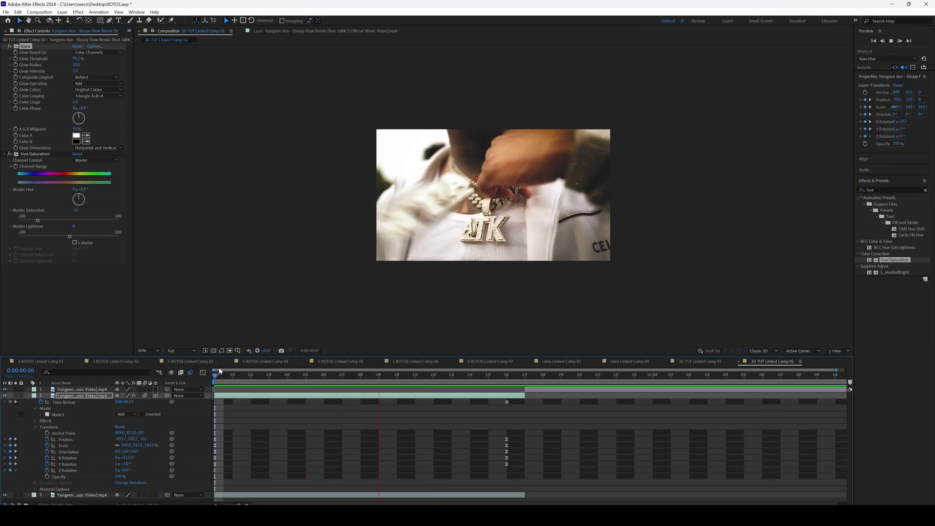
Set initial keyframes for Glow Threshold and Glow Intensity on the masked pendant layer at frame 15
left_click_drag(280, 378, 493, 382)
key("u")
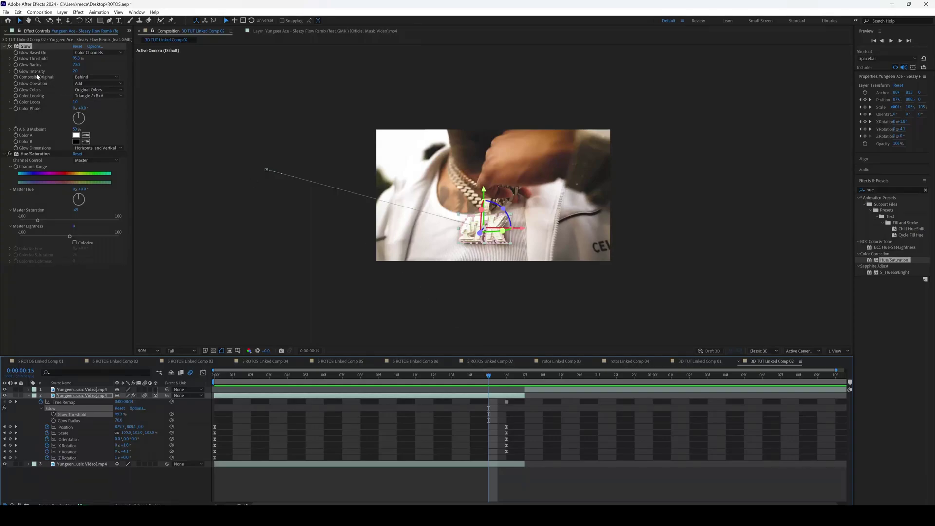
left_click(16, 73)
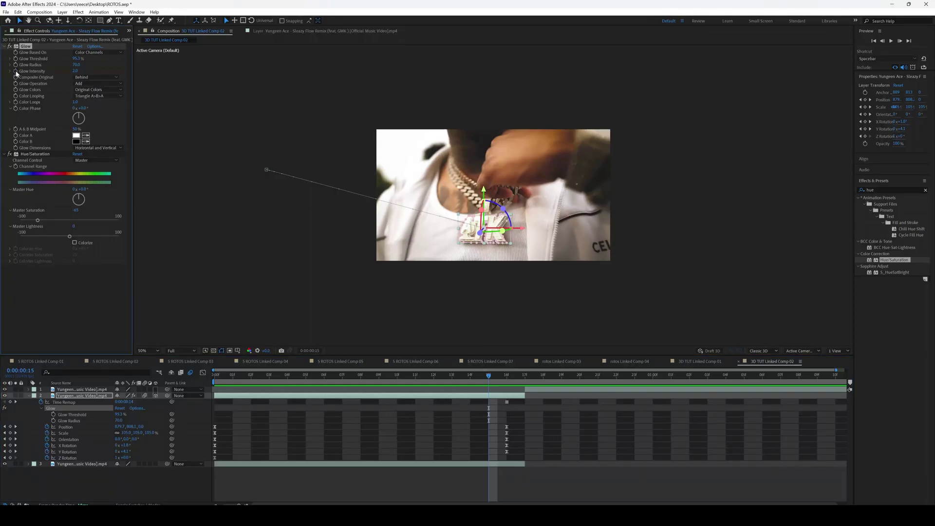
left_click(16, 59)
Set Glow Intensity and Glow Threshold to 0 at frame 16, keyframing the glow's end on the pendant layer
left_click_drag(489, 377, 506, 377)
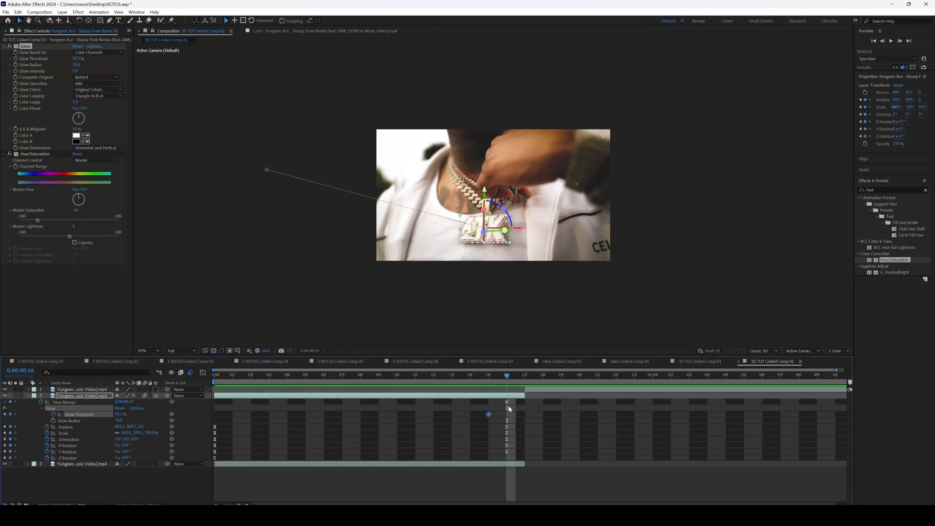
key("u")
key("u")
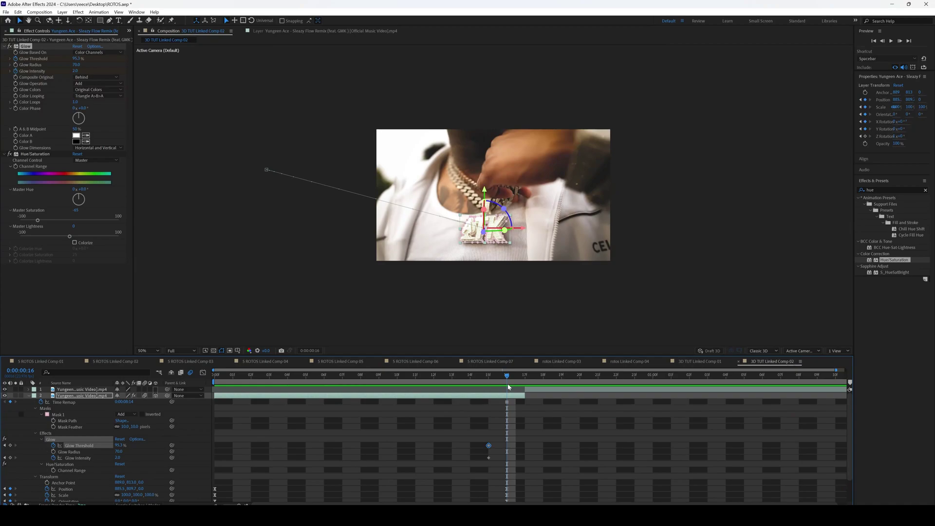
left_click(77, 71)
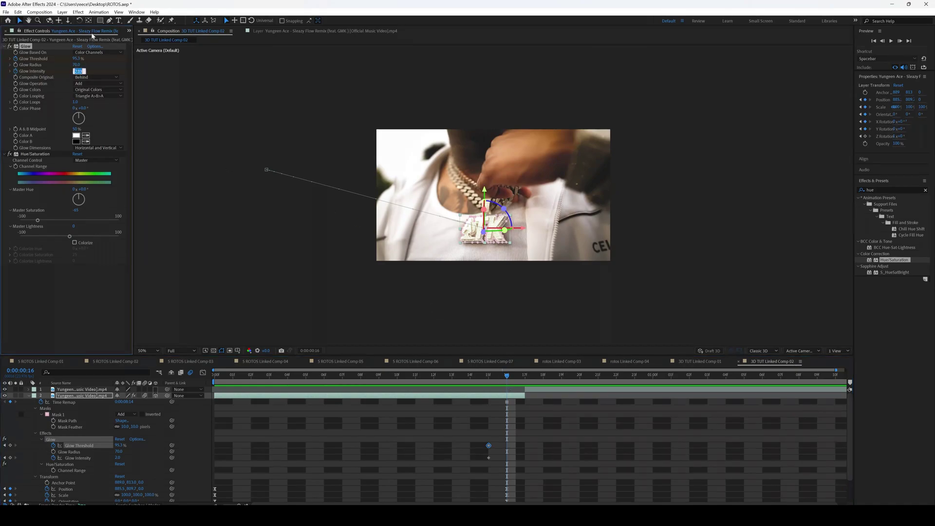
type("0")
key("Return")
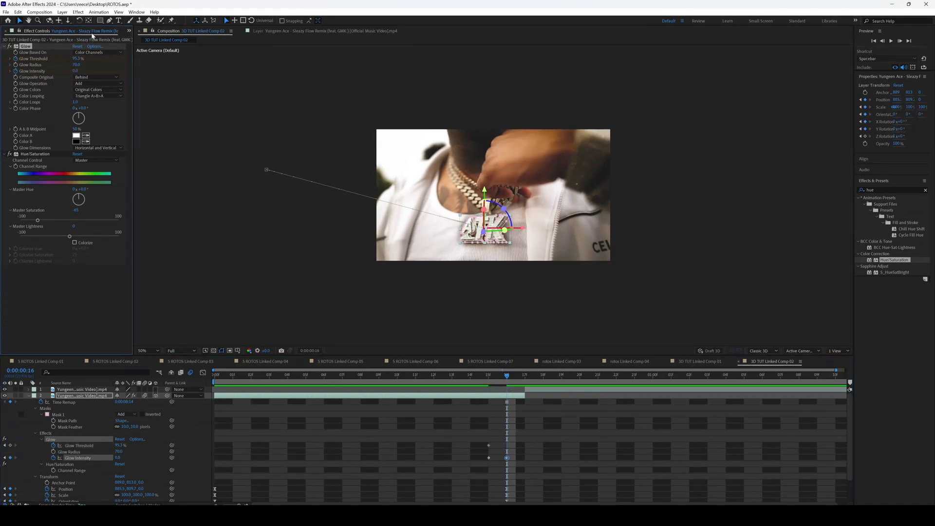
left_click(78, 59)
type("0")
key("Return")
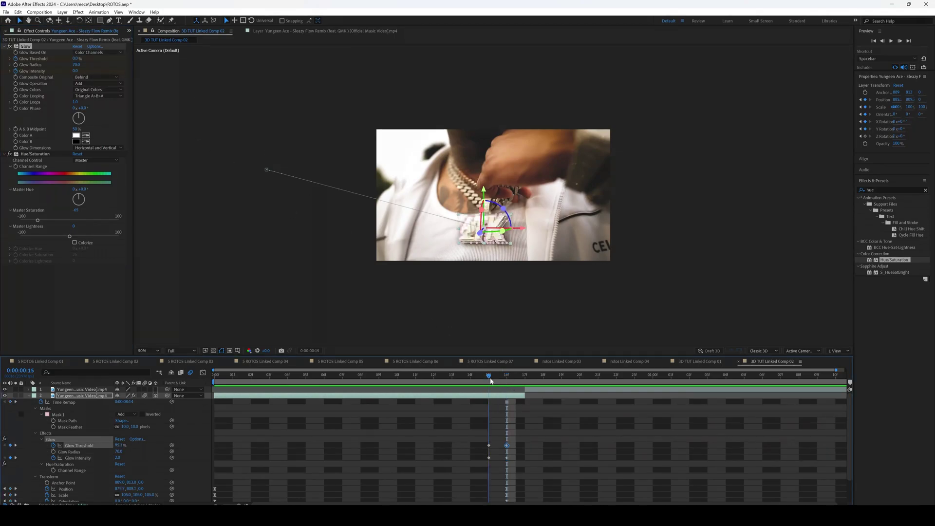
Apply Easy Ease to the Glow Threshold and Glow Intensity keyframes at frames 15 and 16
key("Page_Down")
left_click(507, 381)
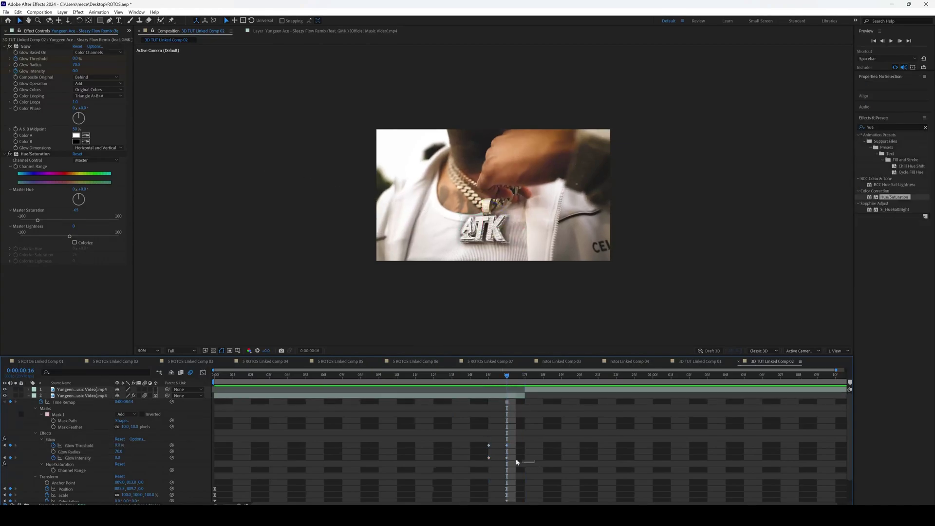
left_click_drag(536, 462, 468, 432)
key("F9")
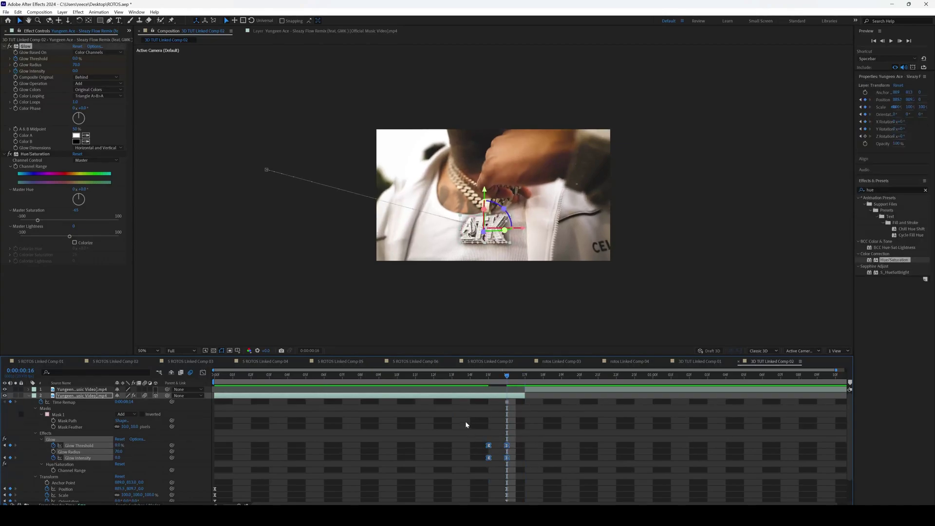
Raise the pendant layer's Master Saturation to about -50 and preview the animation from the start
left_click(489, 379)
left_click_drag(38, 220, 56, 215)
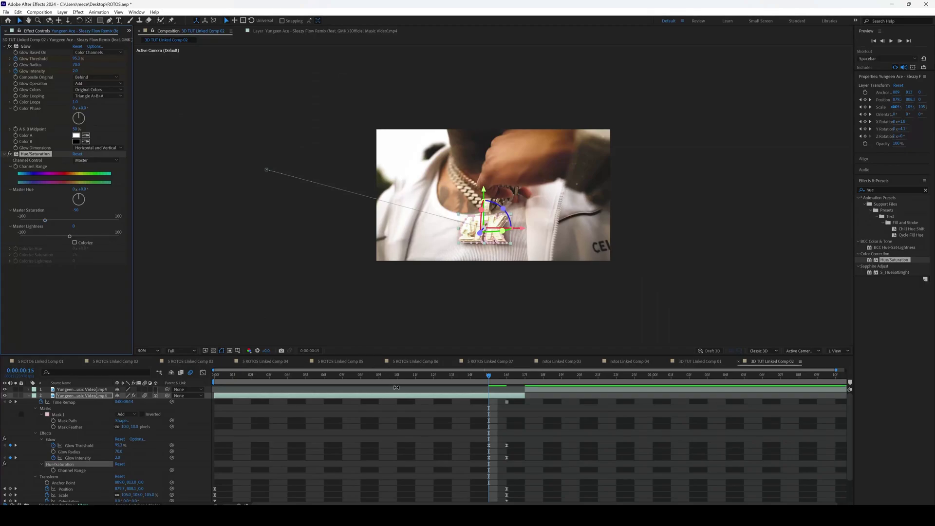
key("space")
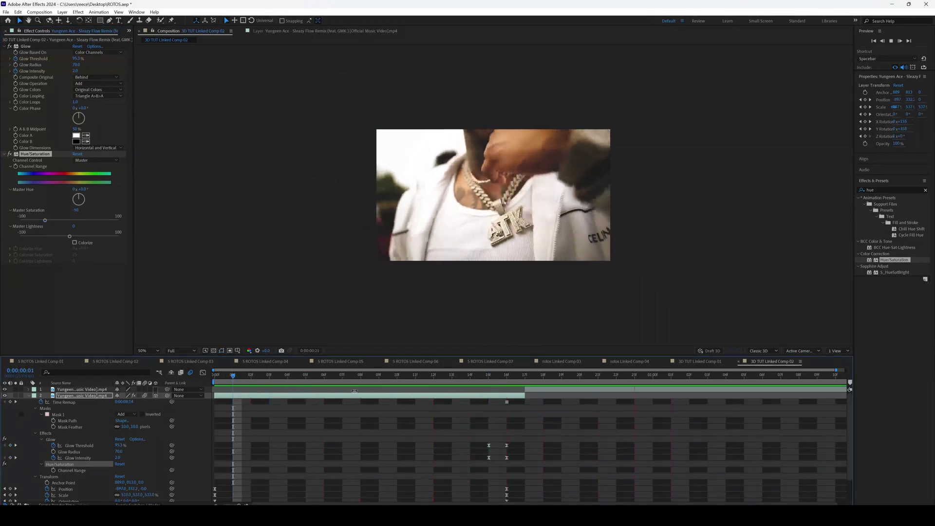
left_click_drag(233, 376, 181, 376)
key("space")
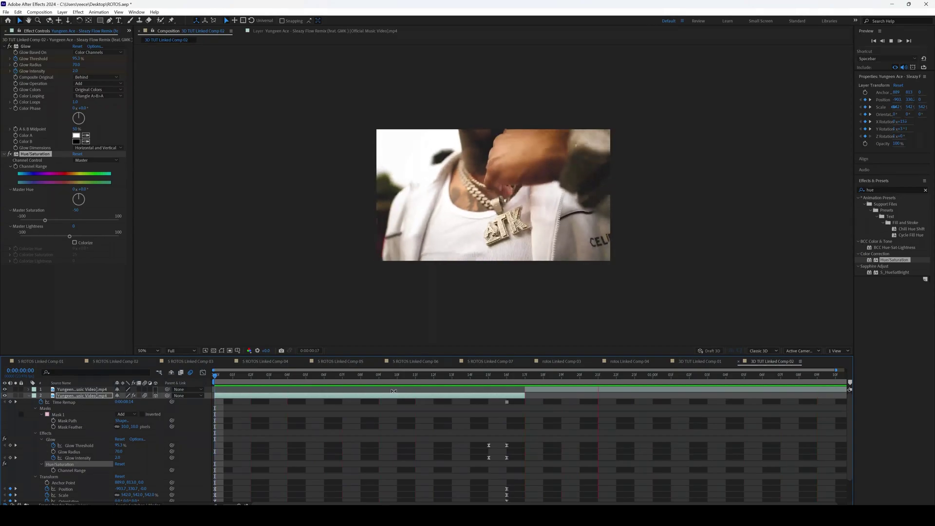
Search the effects for "radial", stop the preview and return to the first frame
type("radial")
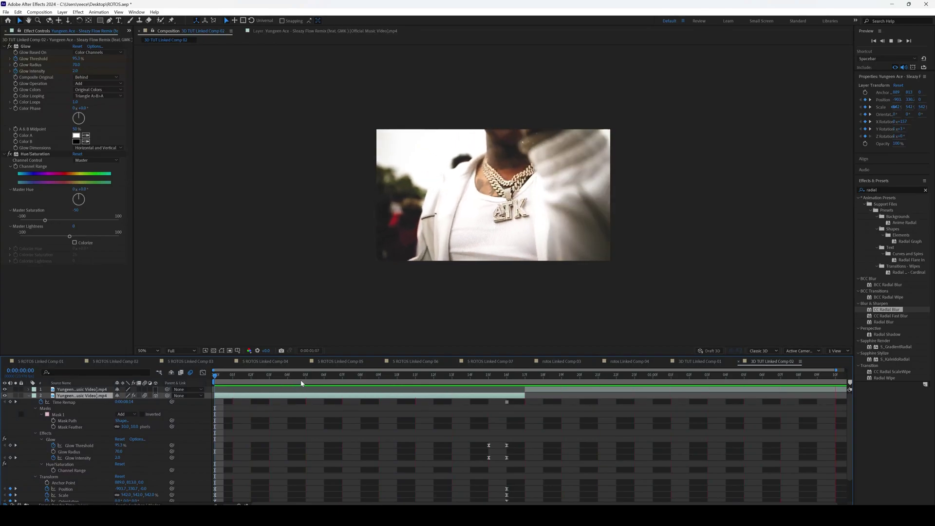
key("space")
mouse_move(218, 381)
left_mouse_down()
mouse_move(506, 371)
mouse_move(208, 372)
left_mouse_up()
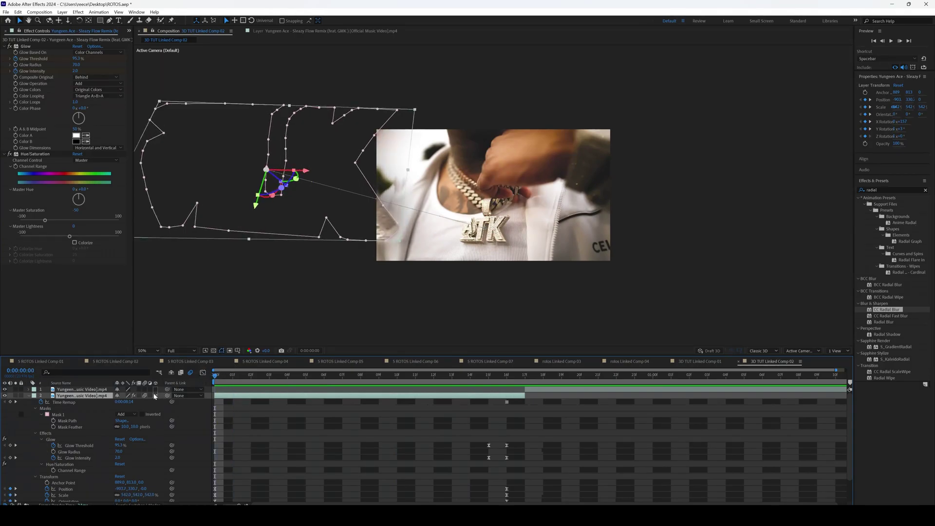
Pre-compose all three video layers into a new composition named "3D LAYER"
left_click(80, 390, "shift")
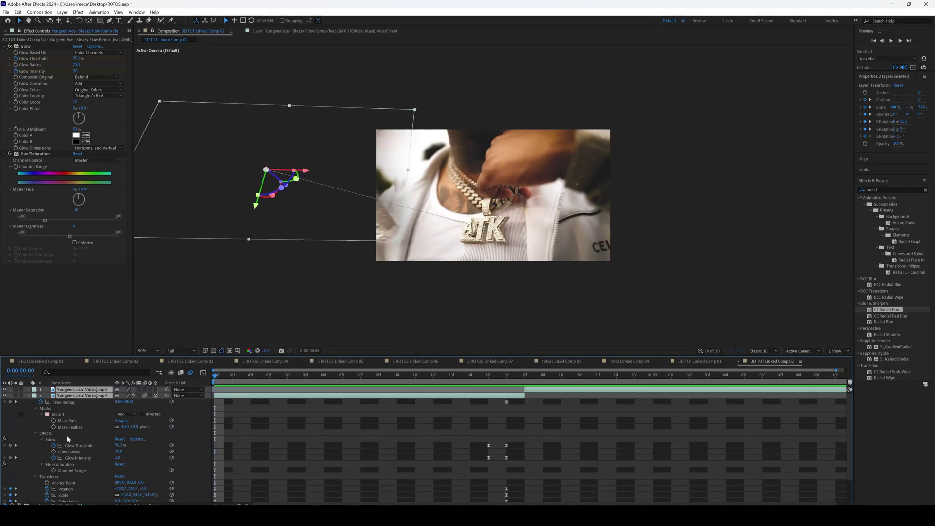
scroll(78, 492, "down", 2)
left_click(80, 498, "shift")
scroll(80, 497, "up", 2)
right_click(81, 399)
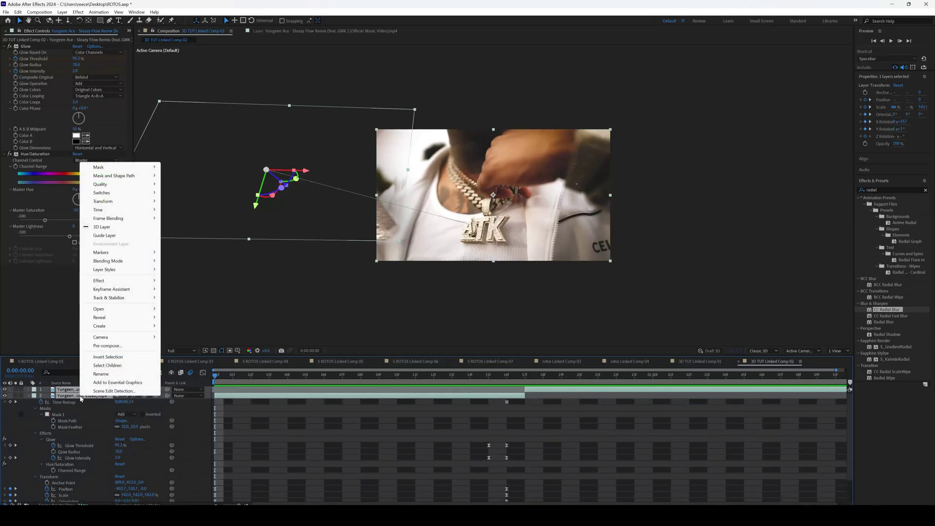
left_click(121, 346)
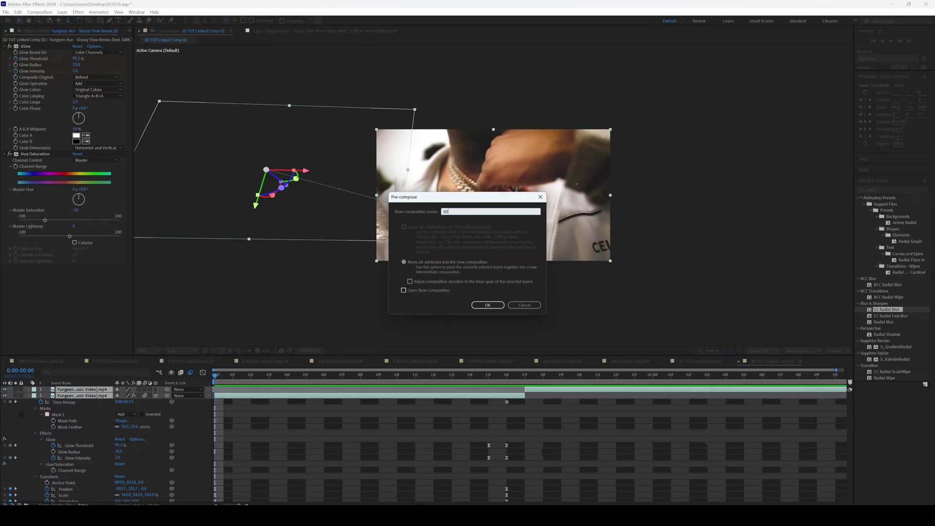
type("3D LAYER")
key("Return")
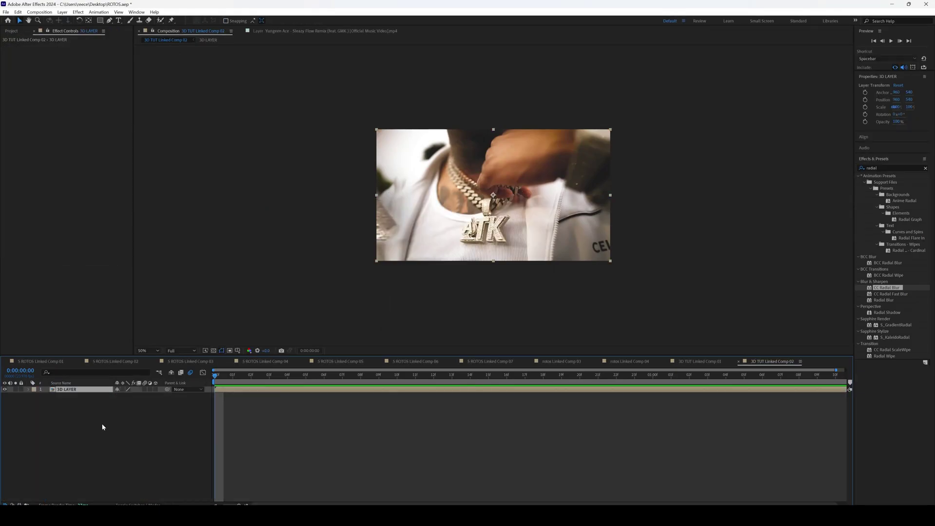
Add a new camera layer with the default settings and expand its transform properties
right_click(106, 423)
mouse_move(170, 335)
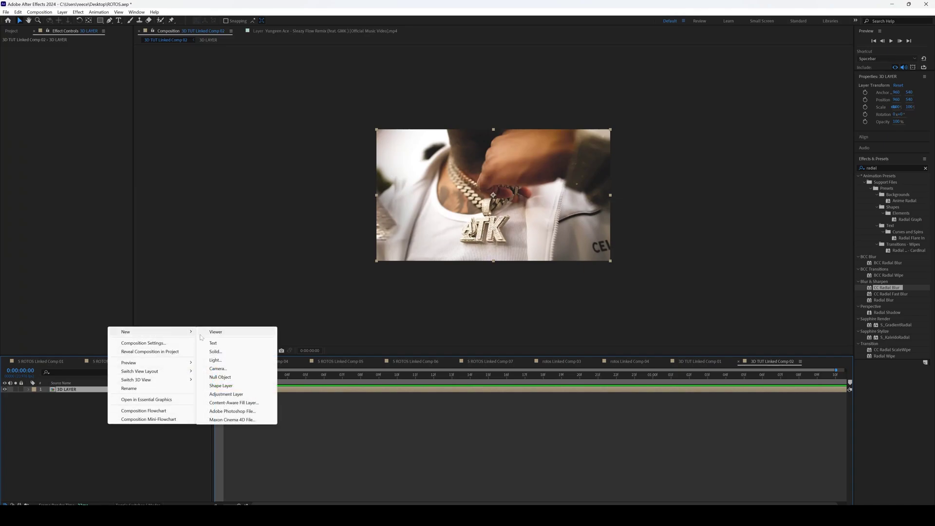
left_click(216, 369)
key("Return")
left_click(27, 389)
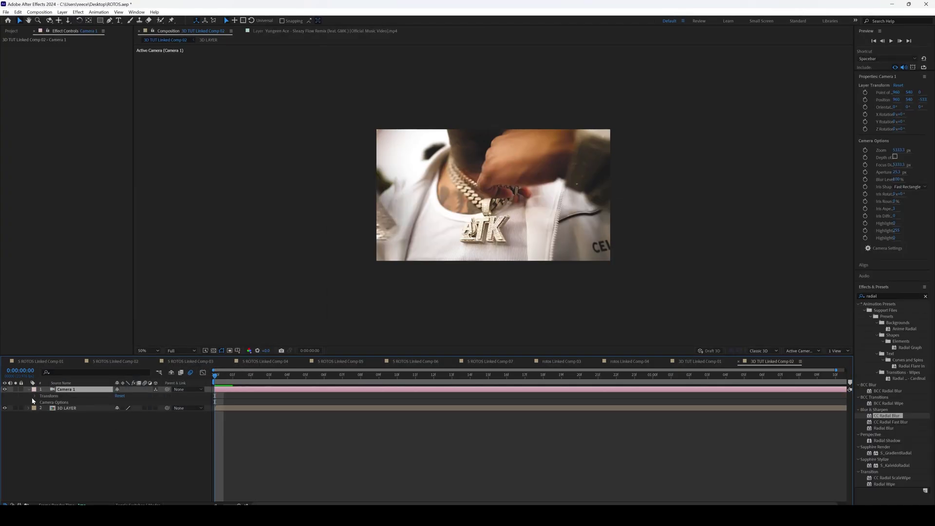
left_click(34, 396)
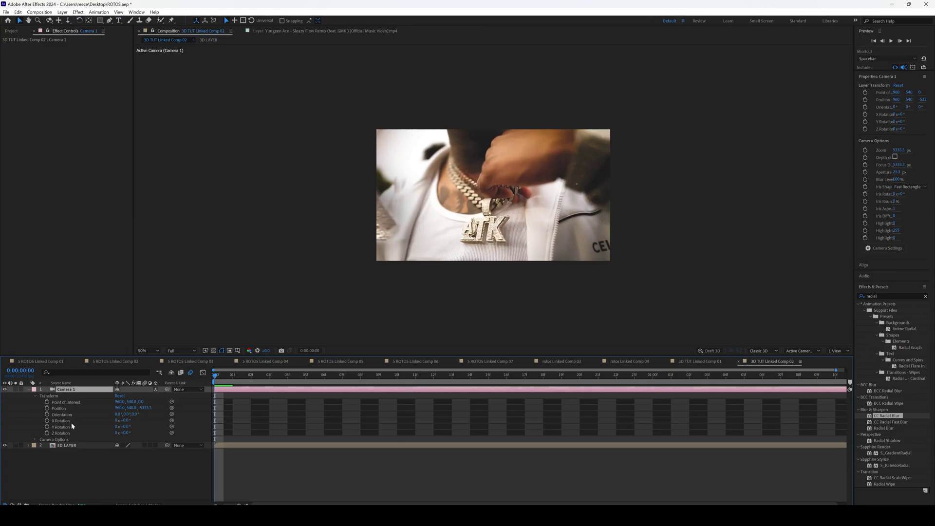
Keyframe the camera's Point of Interest, Position, Orientation, X Rotation and Y Rotation, and place those keyframes at frame 16
left_click_drag(238, 380, 220, 373)
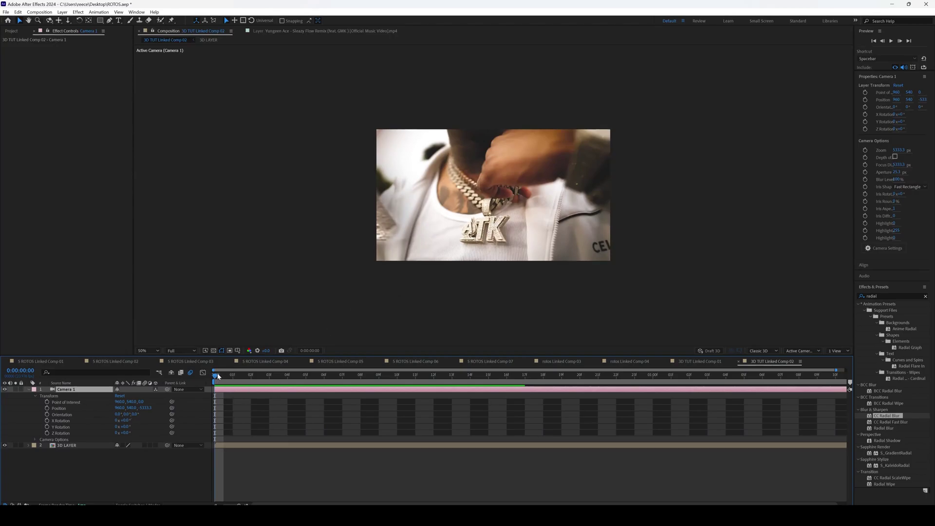
left_click_drag(218, 376, 200, 346)
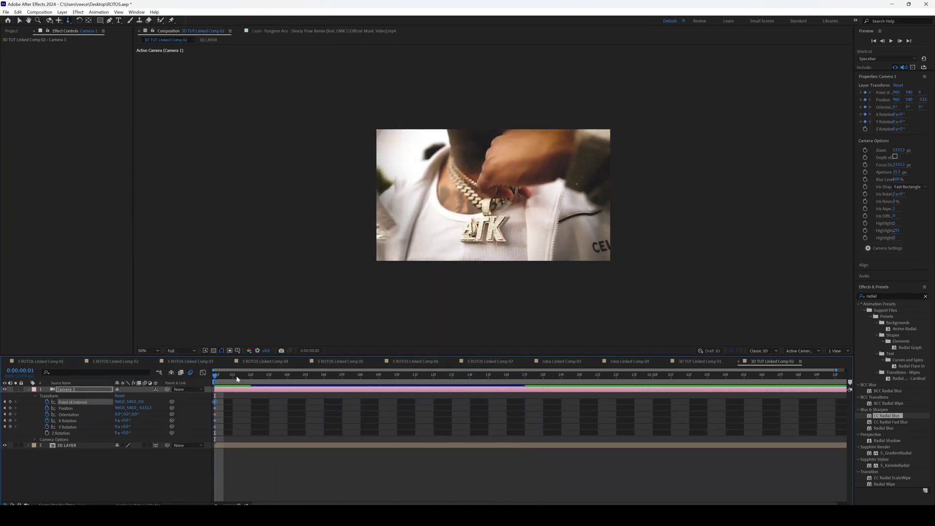
left_click_drag(237, 379, 511, 372)
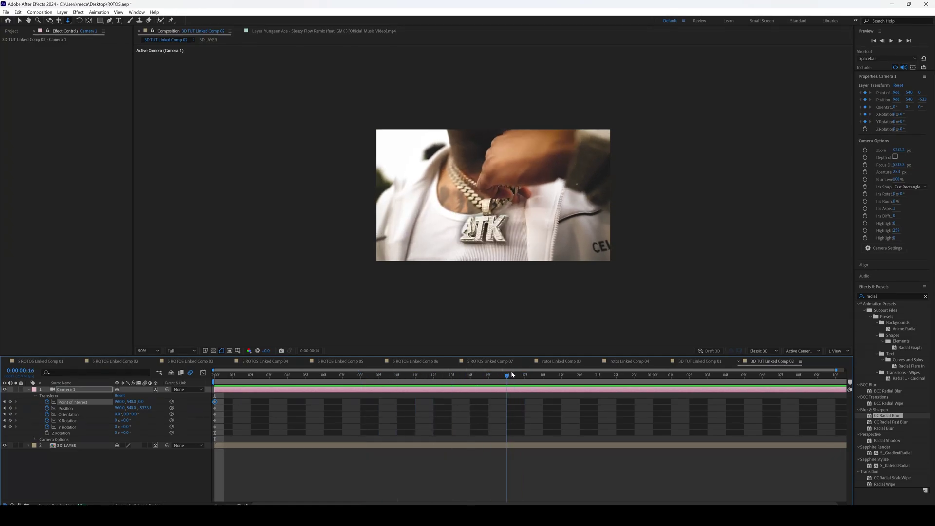
left_click_drag(253, 432, 505, 410)
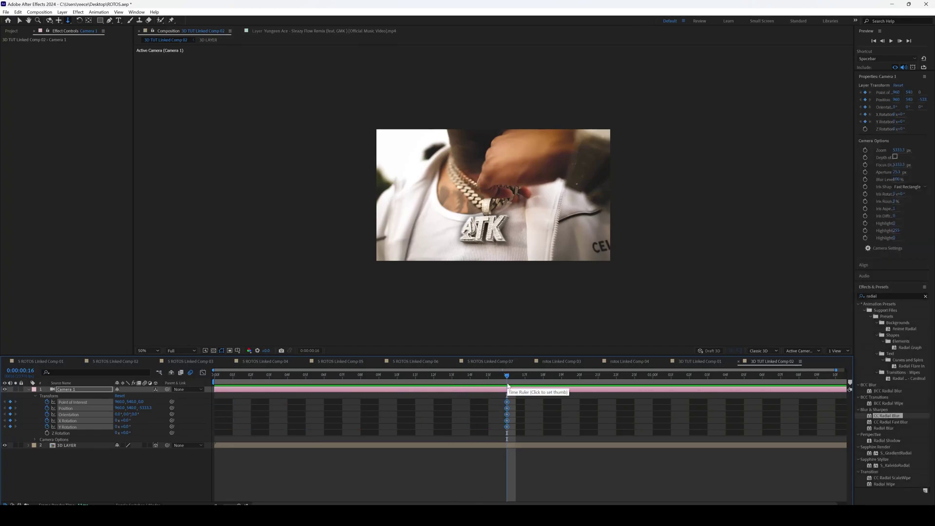
At the first frame, push the camera in to a Z position of about -3257, reframe it on the pendant, and preview the move
left_click_drag(506, 377, 194, 370)
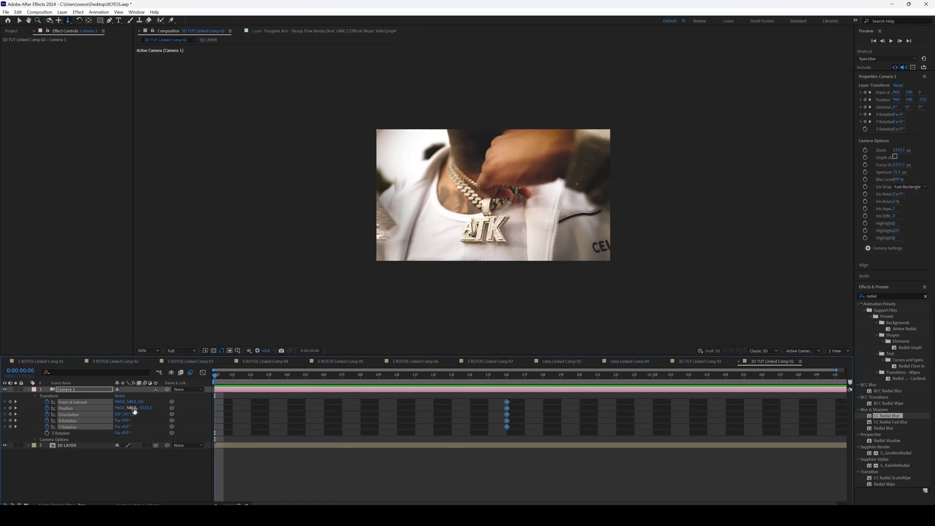
left_click_drag(146, 407, 486, 368)
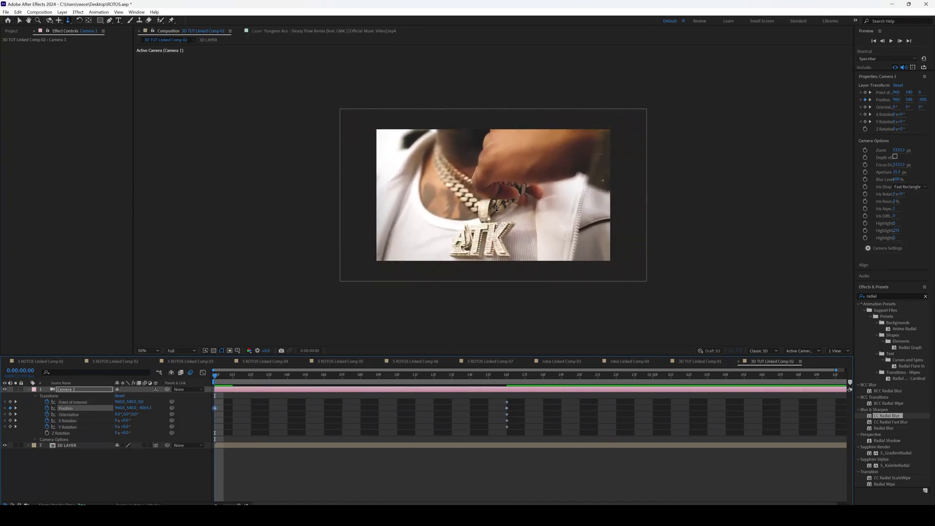
left_click_drag(497, 208, 502, 148)
left_click(58, 21)
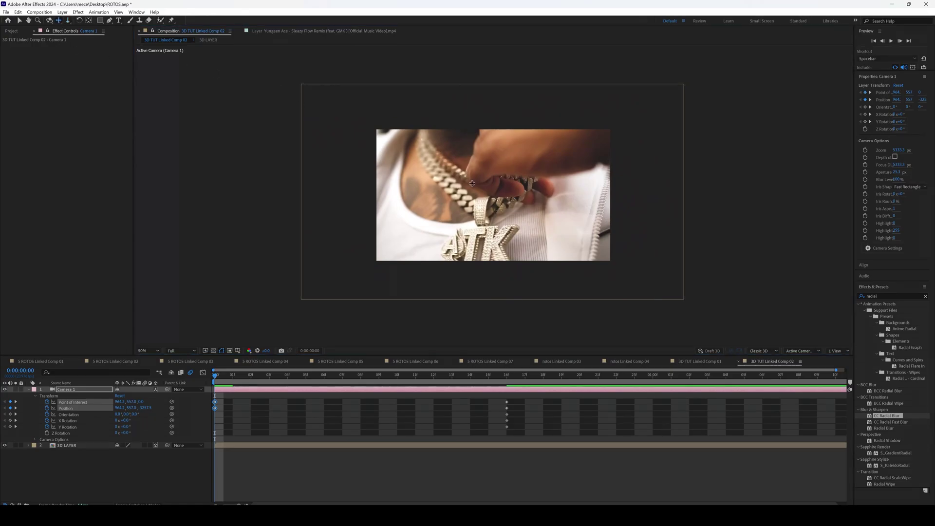
left_click_drag(471, 183, 513, 213)
key("space")
key("space")
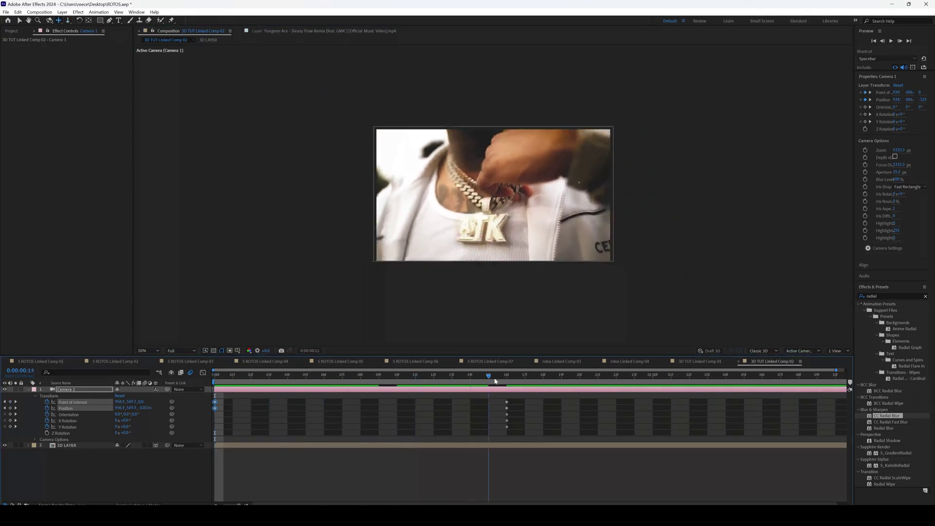
key("space")
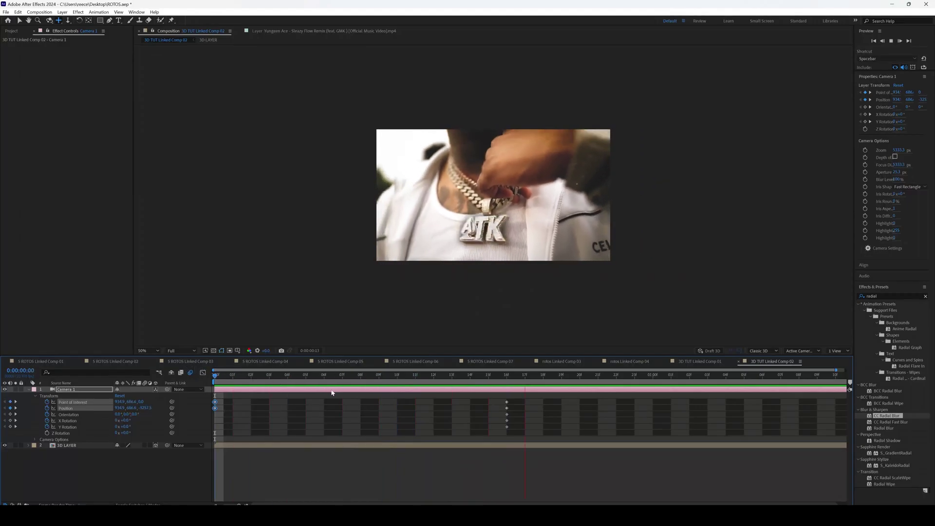
Tilt the camera slightly with its Z Orientation at the first frame and apply Easy Ease to all camera keyframes
key("space")
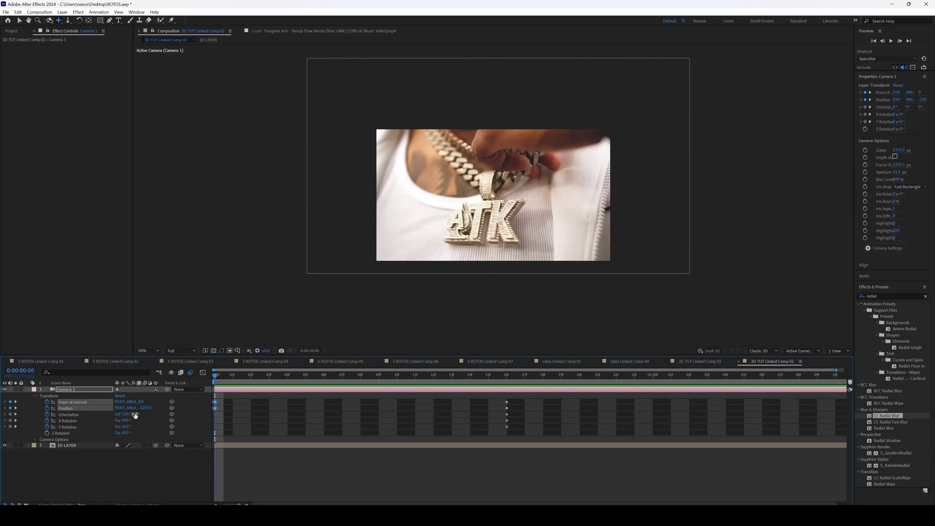
mouse_move(135, 414)
left_mouse_down()
mouse_move(146, 414)
mouse_move(136, 413)
left_mouse_up()
key("space")
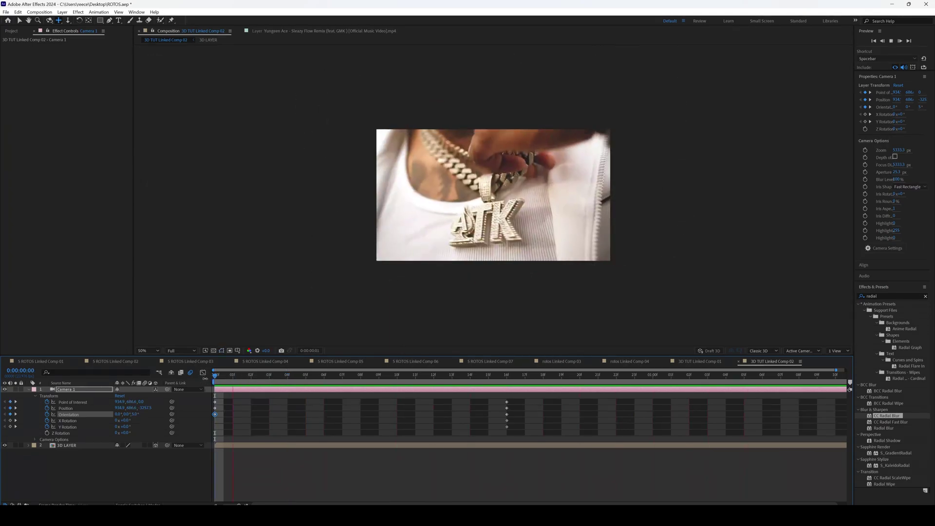
key("space")
left_click_drag(557, 436, 210, 397)
key("F9")
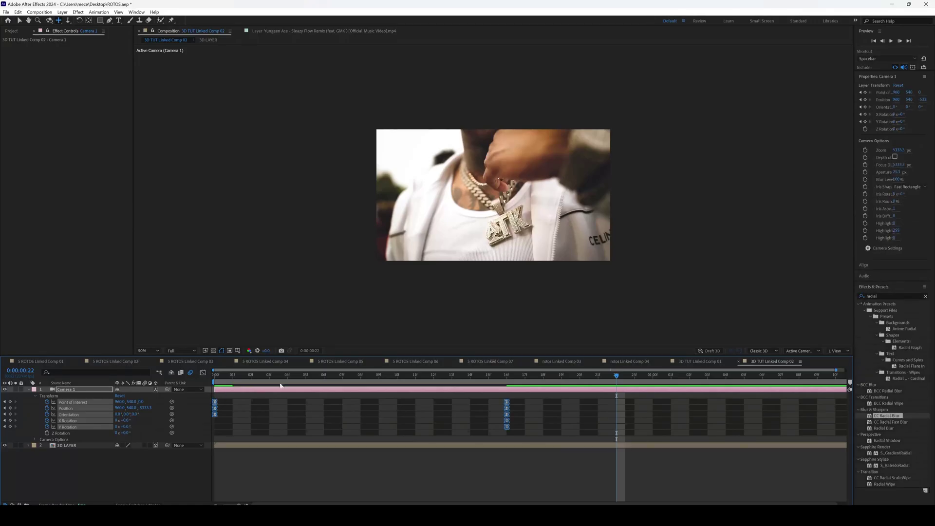
Switch to Premiere Pro and review the linked composition in the timeline, stopping at 00:00:00:17
key("space")
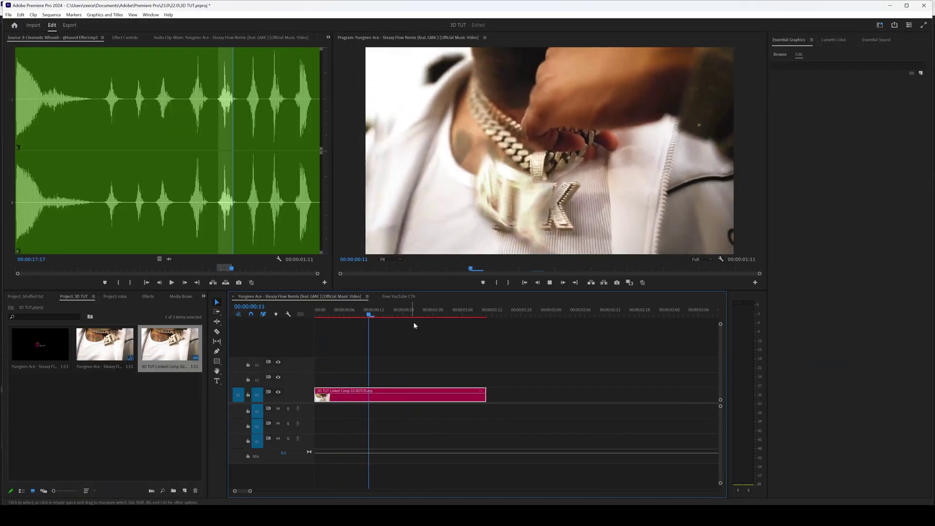
left_click_drag(441, 311, 400, 315)
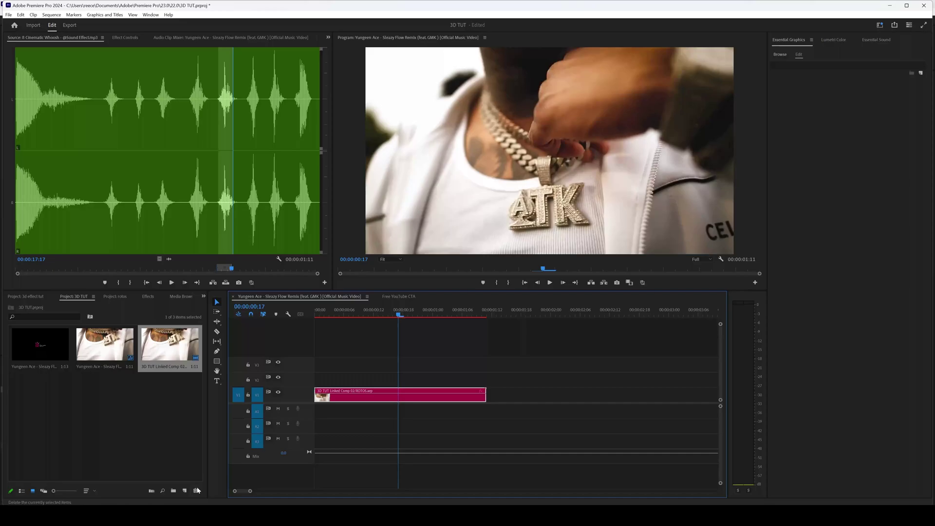
Create a new adjustment layer in the 3D TUT project
left_click(185, 491)
left_click(223, 442)
left_click(480, 286)
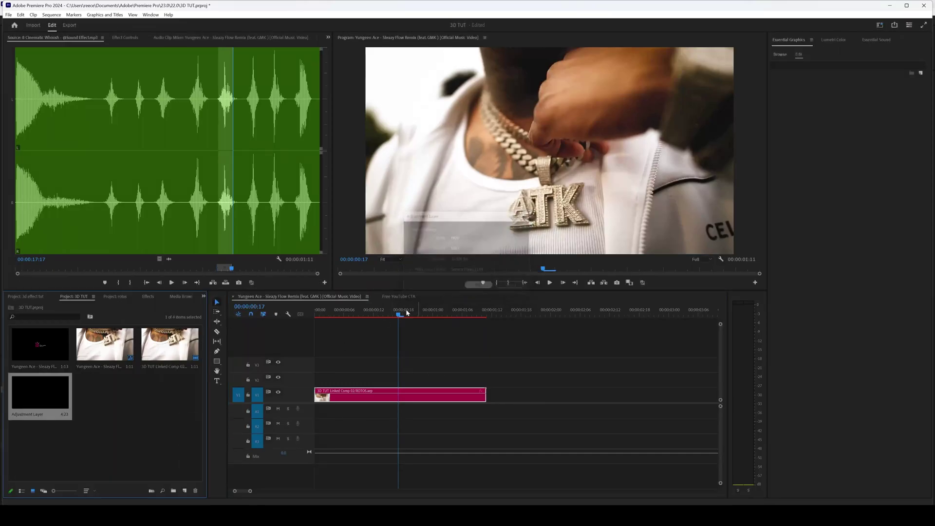
Place a short section of the adjustment layer on V2 at 00:00:00:17 and remove the part after 00:00:00:21
key("i")
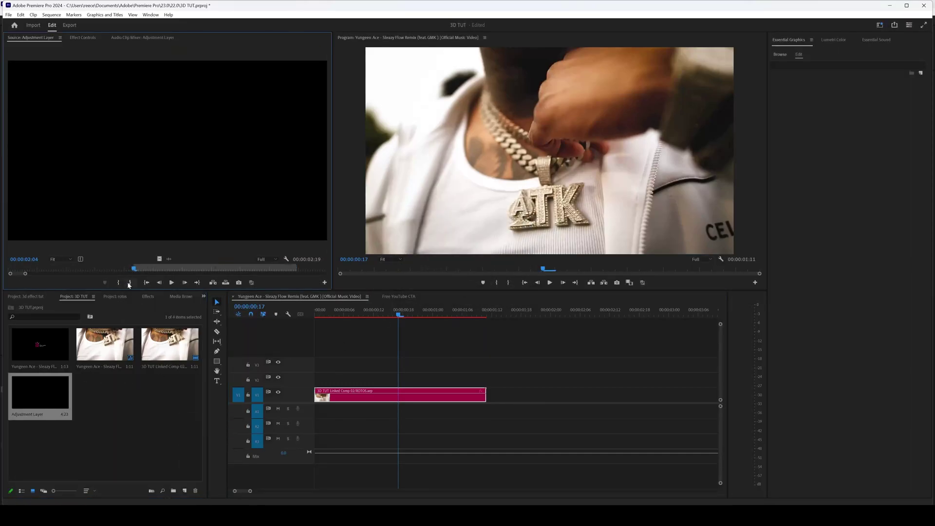
left_click(133, 283)
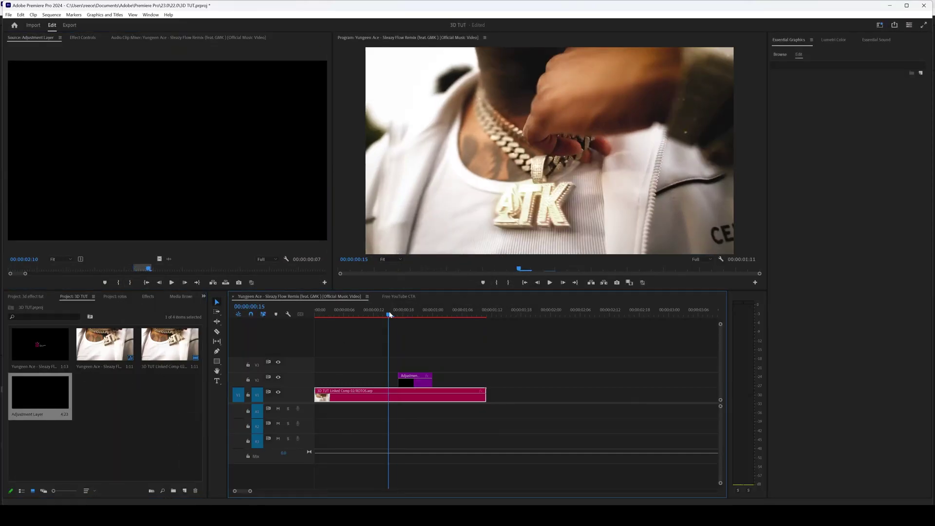
left_click_drag(389, 314, 417, 316)
left_click(423, 384)
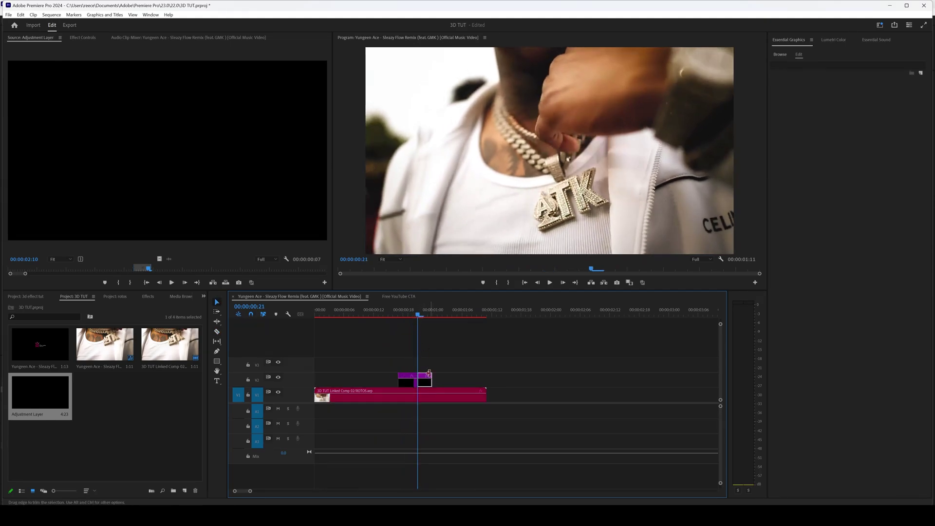
Apply the V1 BASS BUMP preset to the adjustment layer on V2 and preview it in the sequence
left_click(149, 296)
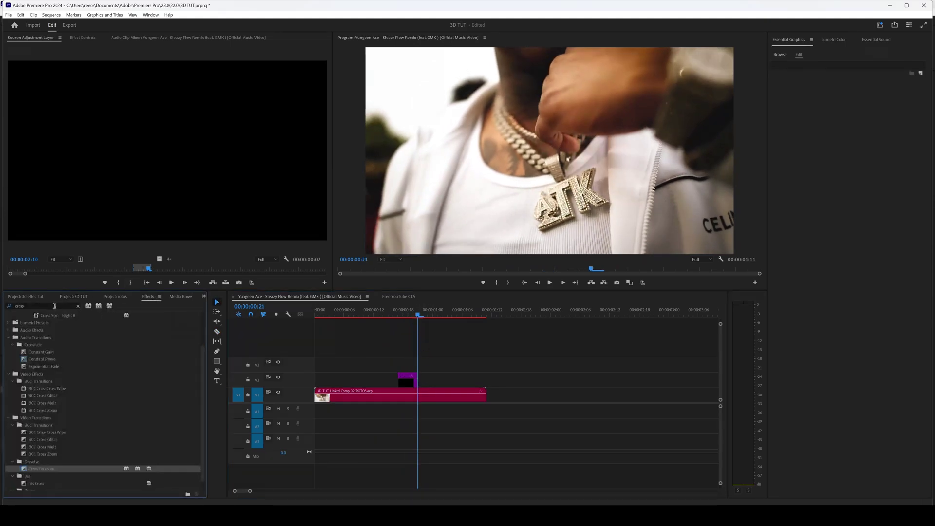
left_click(77, 307)
left_click(9, 315)
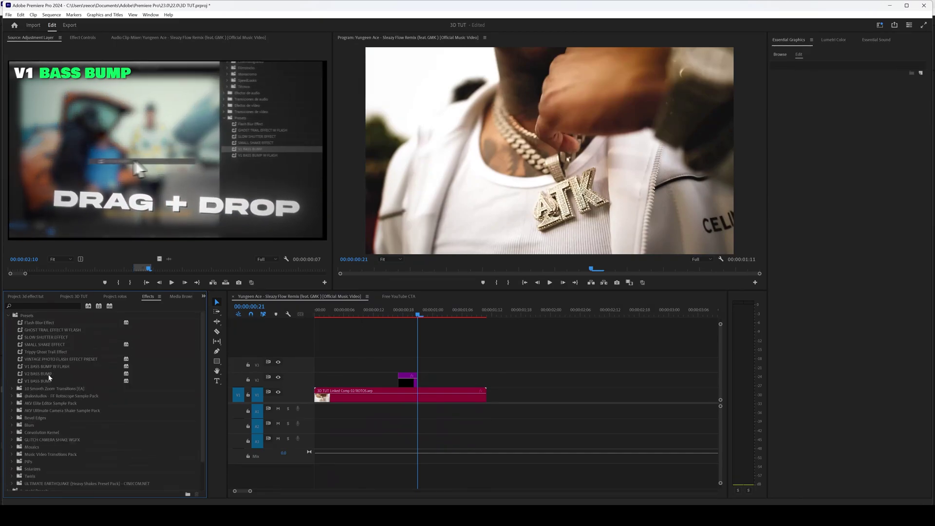
left_click(37, 382)
left_click_drag(36, 383, 404, 381)
left_click_drag(417, 315, 400, 314)
key("space")
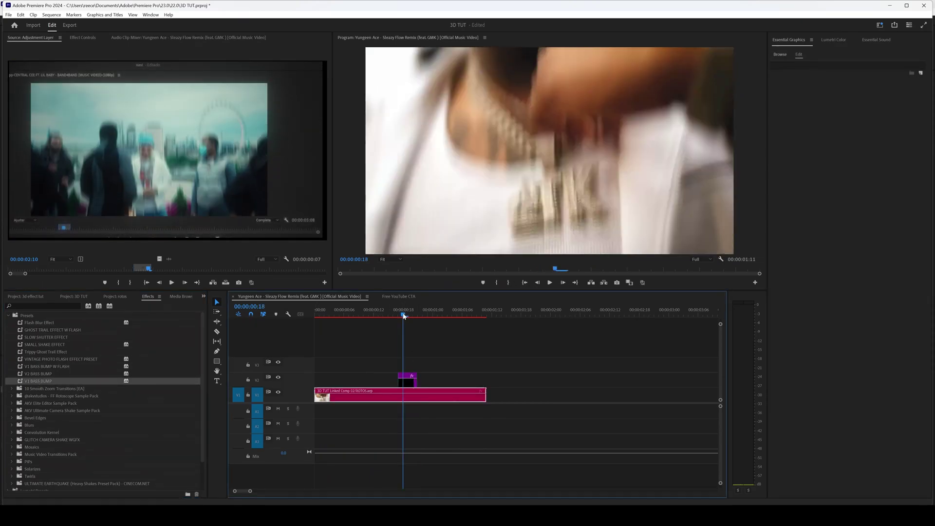
left_click(320, 315)
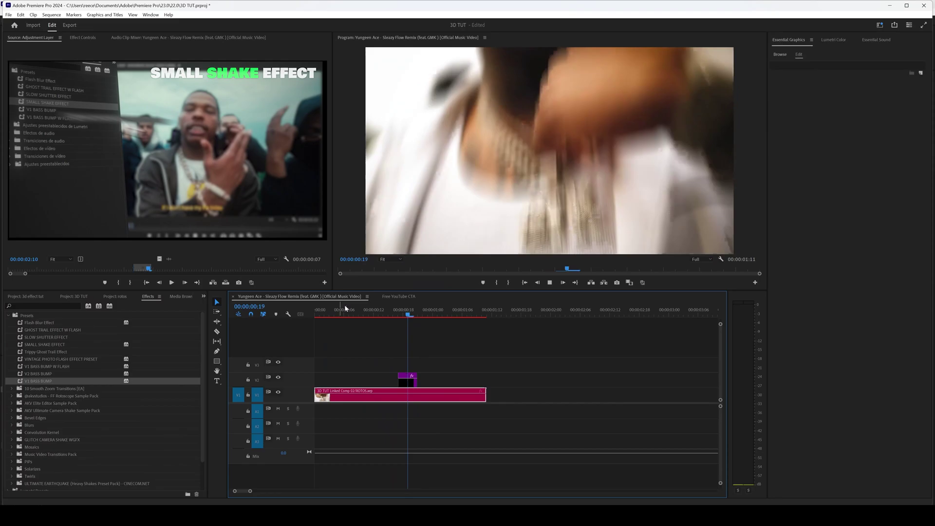
left_click_drag(371, 315, 413, 316)
Extend the adjustment layer's end to about 00:00:01:03 and open its settings in Effect Controls
left_click(407, 387)
left_click_drag(419, 383, 446, 382)
left_click(83, 37)
left_click(425, 383)
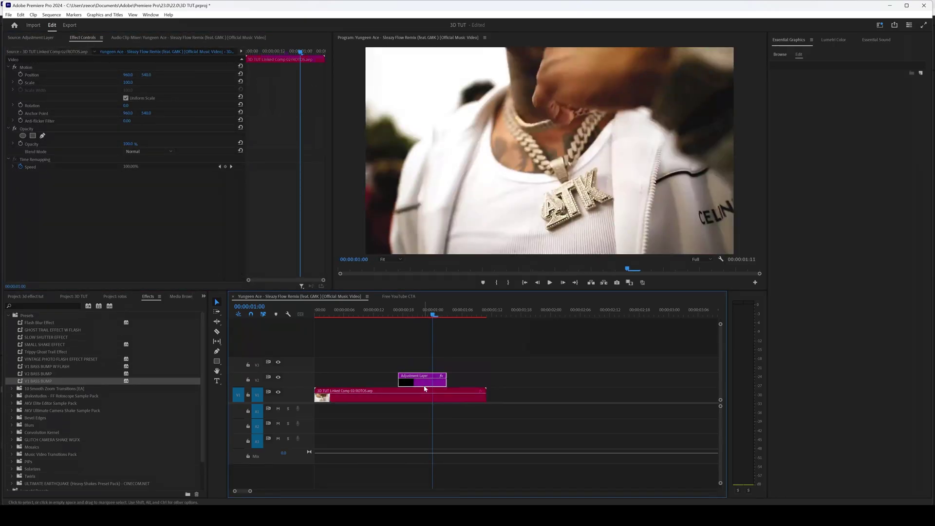
left_click(56, 176)
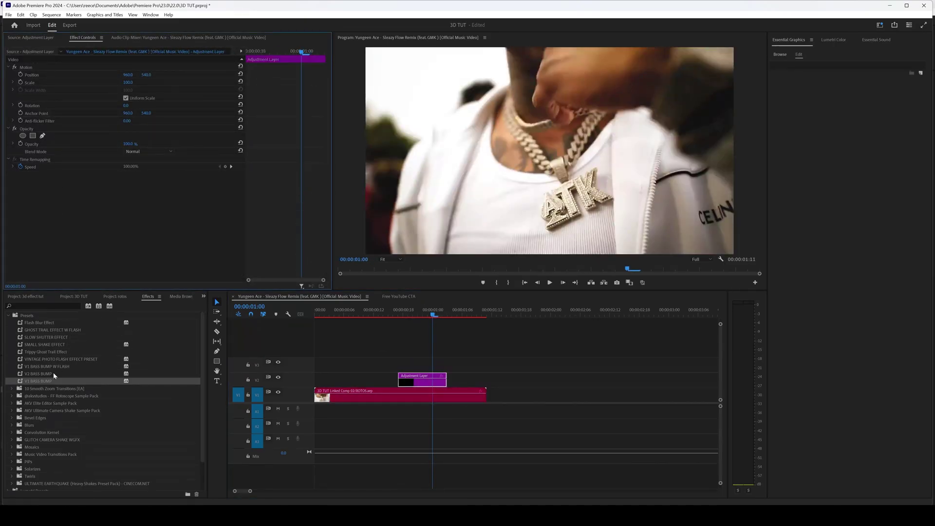
Play back the sequence to review the bump on the freeze frame, returning to the adjustment layer's start
left_click(379, 395)
left_click(388, 314)
key("space")
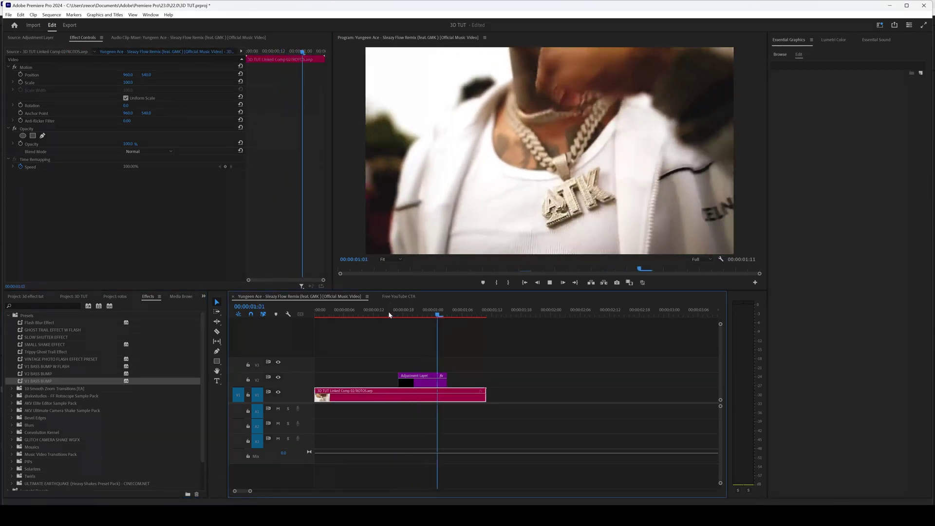
left_click(337, 312)
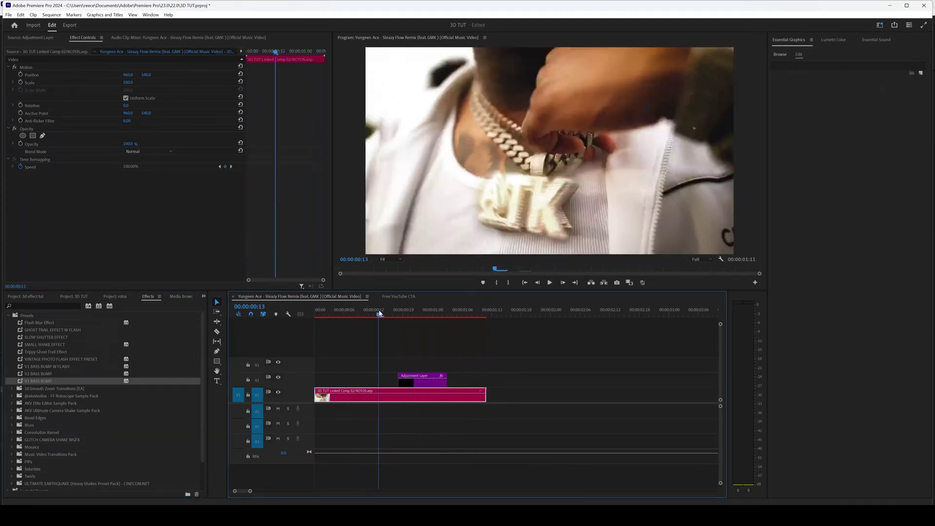
key("space")
mouse_move(403, 314)
left_mouse_down()
mouse_move(444, 312)
mouse_move(376, 314)
mouse_move(398, 314)
left_mouse_up()
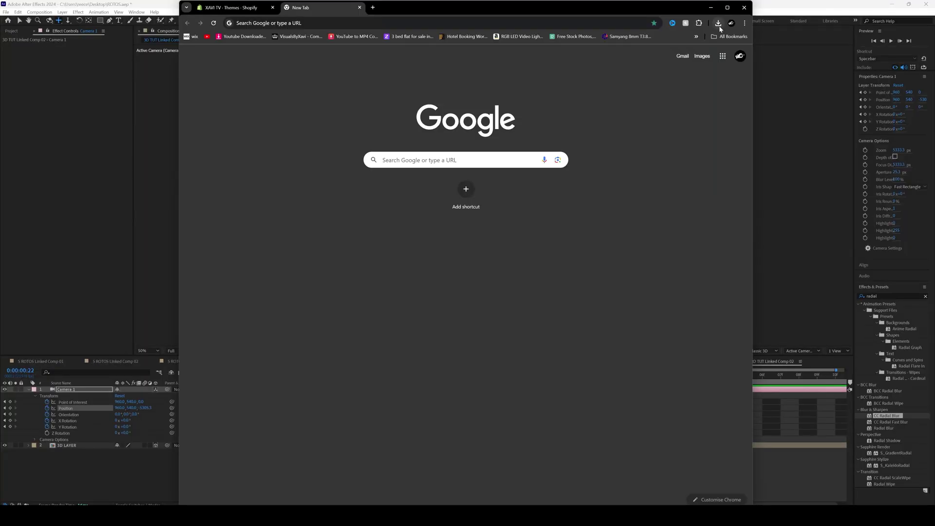
Add the downloaded spark hit footage to 3D TUT Linked Comp 02 in After Effects as the top layer and review it
left_click(718, 23)
left_click_drag(623, 100, 538, 183)
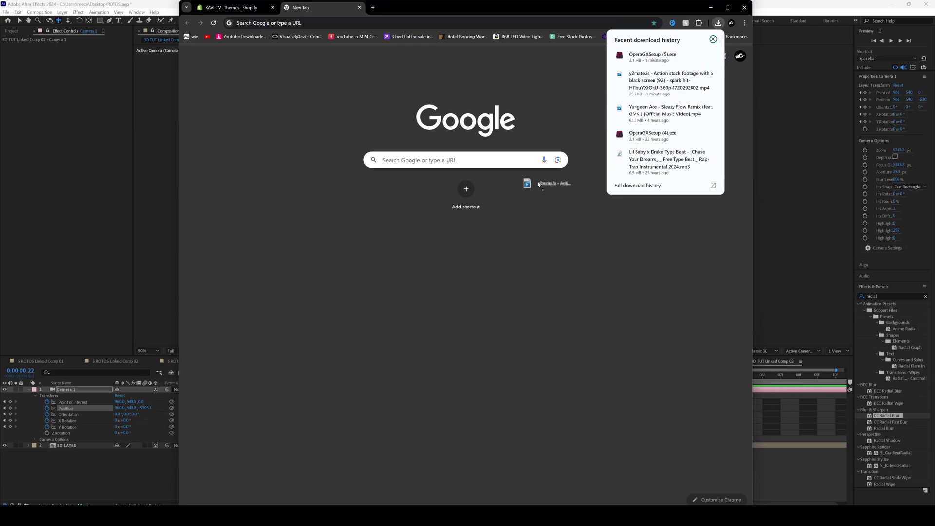
left_click_drag(107, 427, 97, 469)
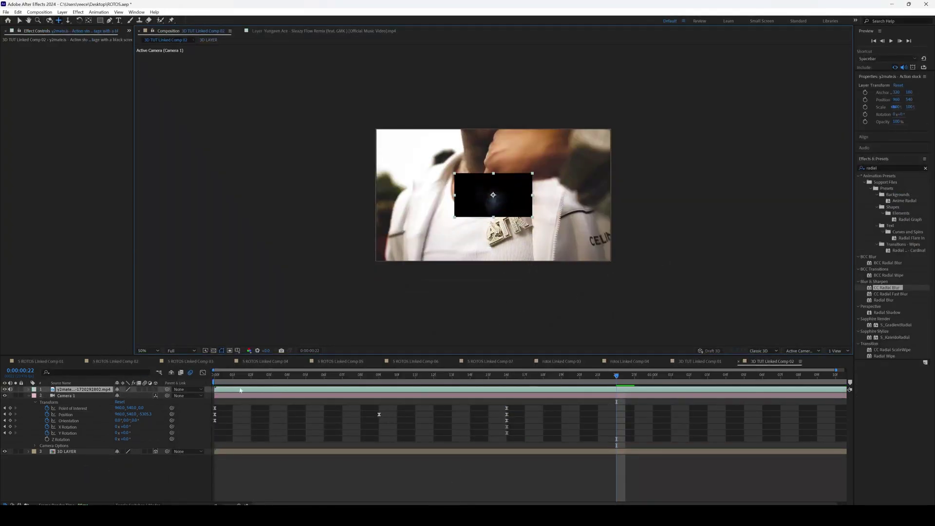
left_click_drag(233, 376, 196, 380)
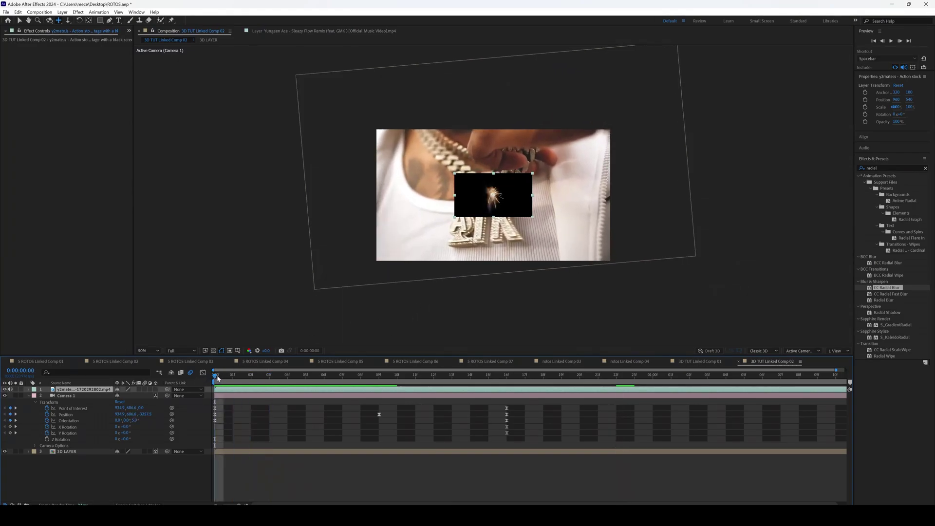
left_click_drag(218, 378, 499, 365)
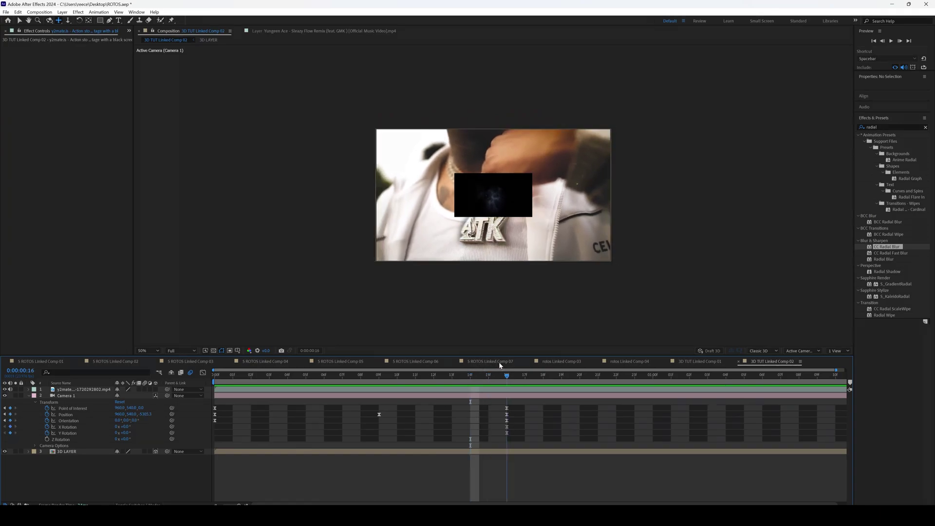
Move the spark footage over the pendant to about 897, 773, set its blending mode to Add, and preview it
left_click(505, 390)
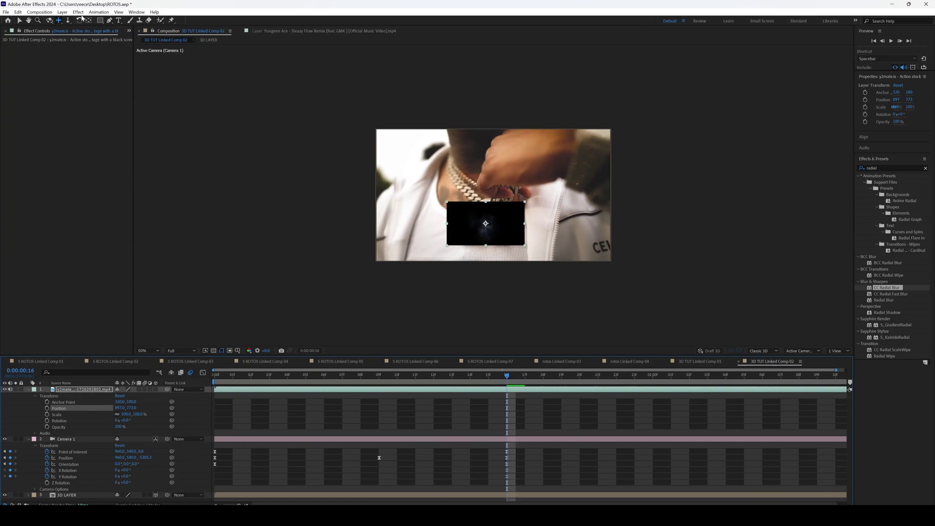
left_click(68, 12)
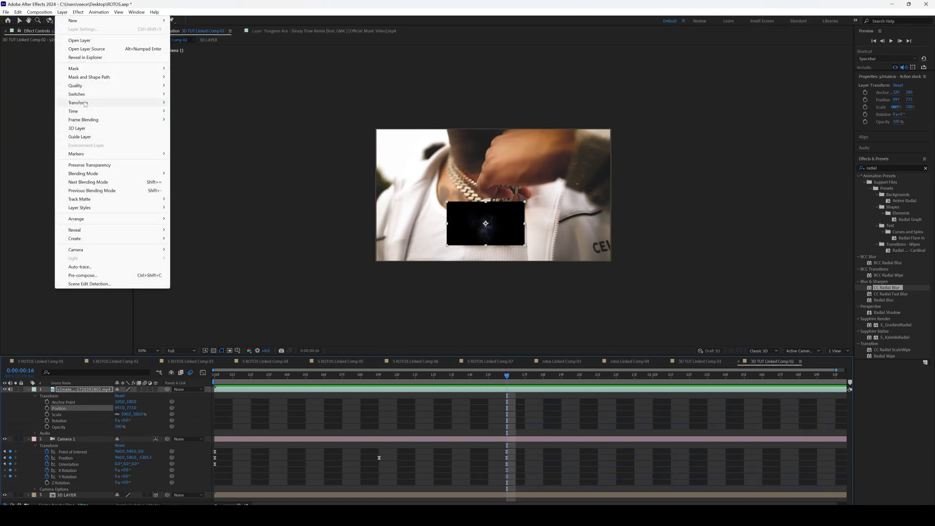
mouse_move(164, 173)
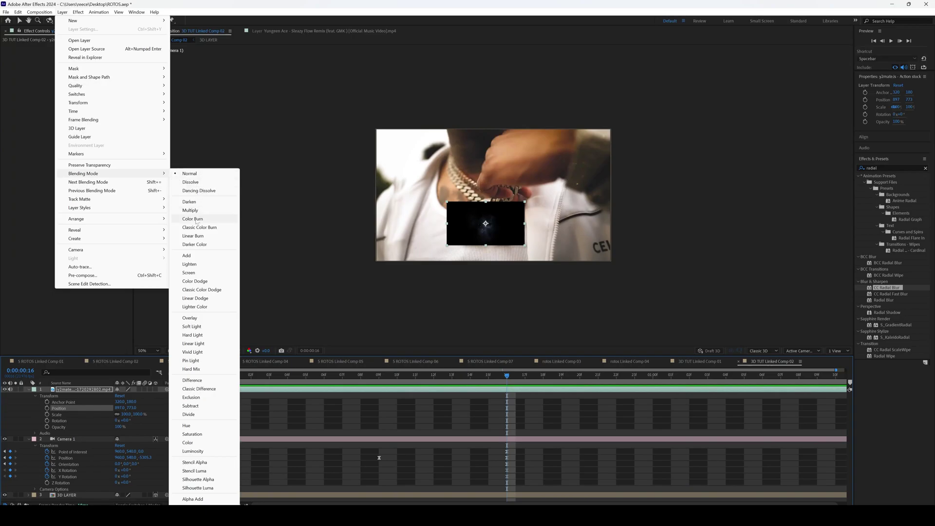
left_click(196, 256)
left_click(215, 377)
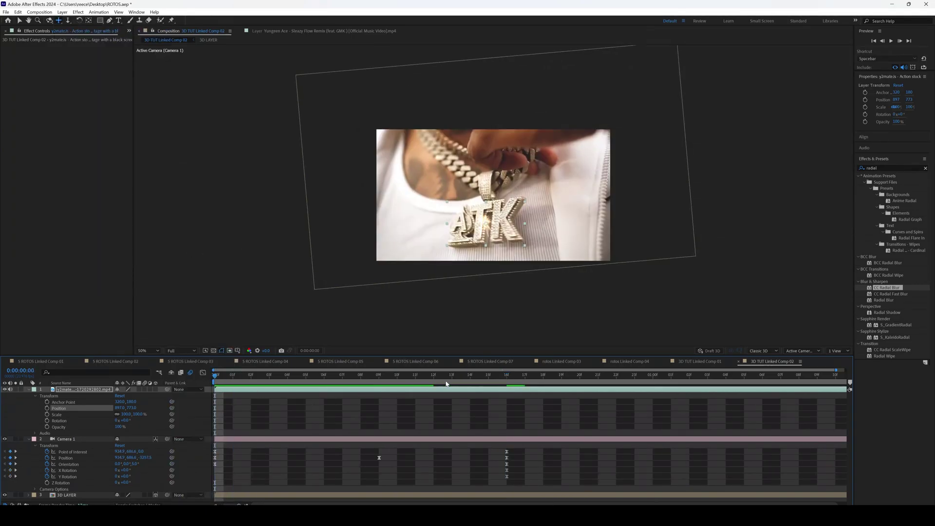
key("space")
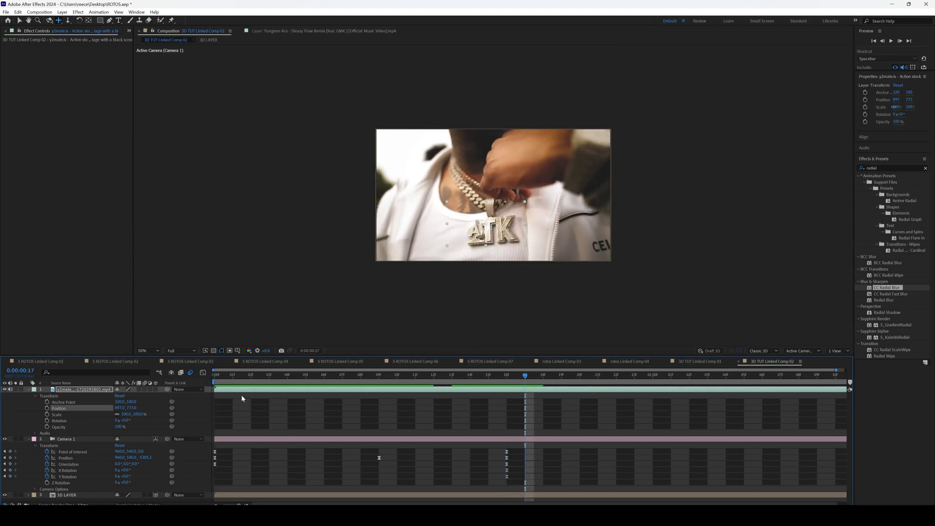
Shift the spark layer to start at frame 17, split it at frame 23, and delete the remainder
left_click_drag(215, 389, 446, 395)
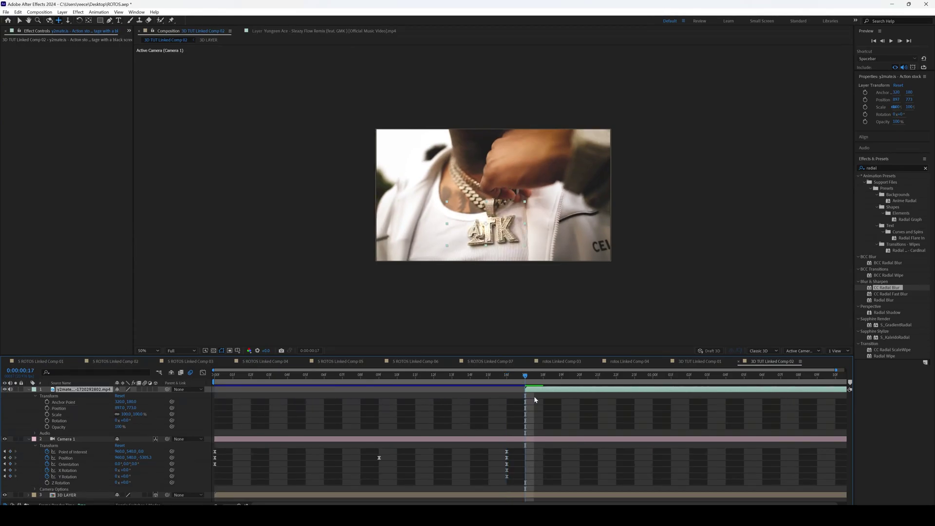
left_click_drag(526, 377, 626, 388)
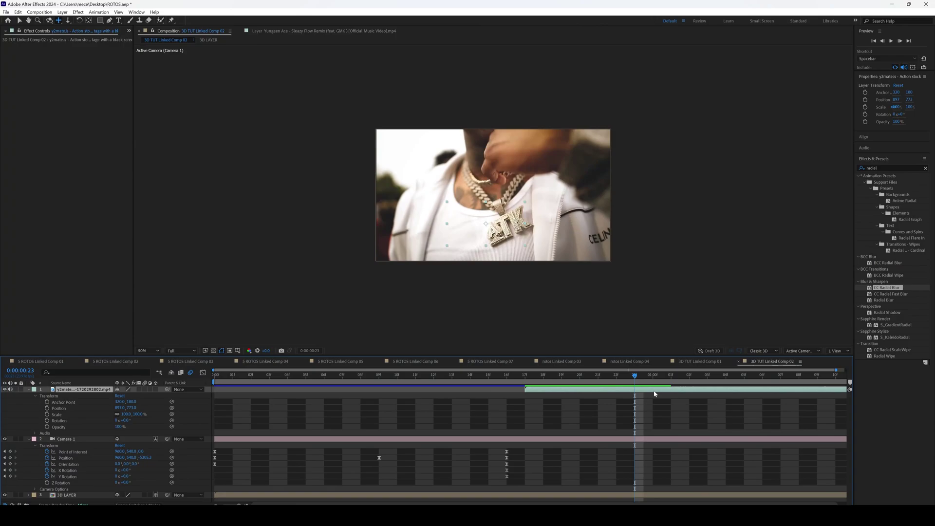
key("ctrl+shift+d")
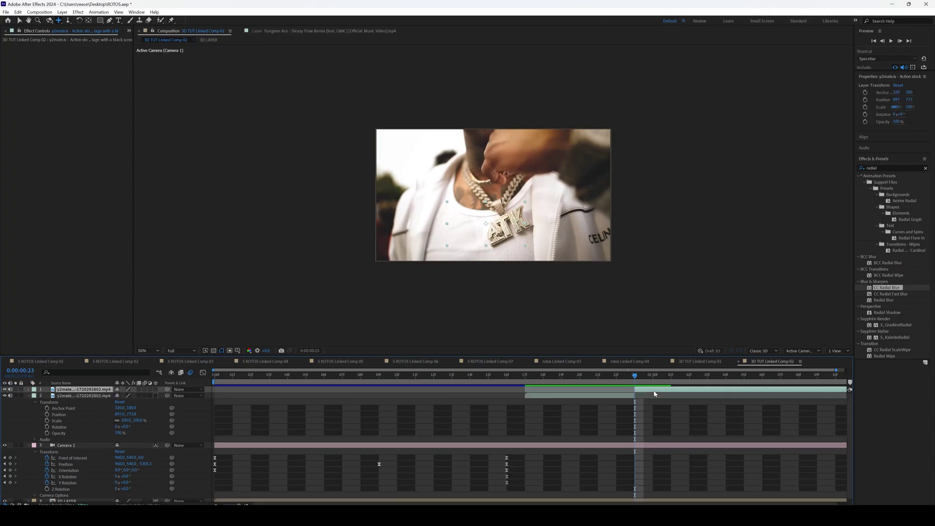
key("Delete")
left_click(542, 382)
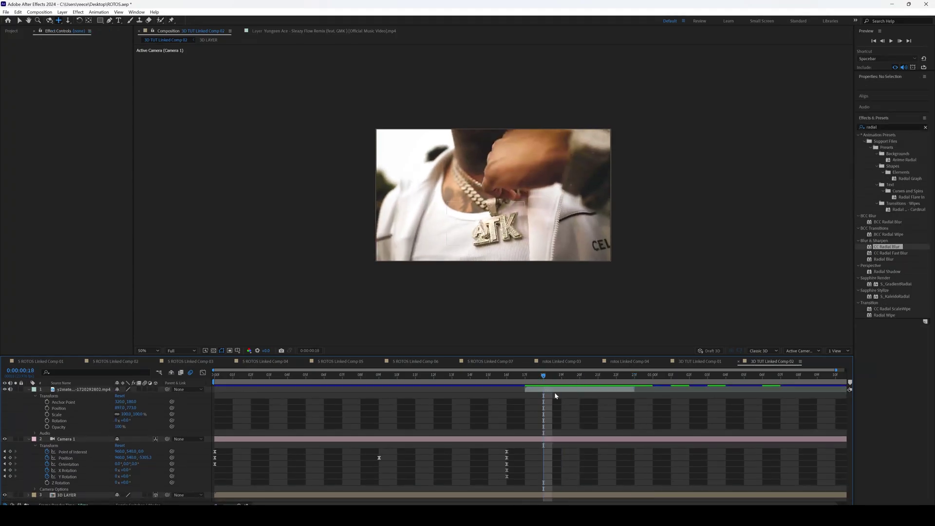
Scale the spark layer to about 220%, rotate it, and reposition it at about 970, 825 over the pendant
left_click(558, 392)
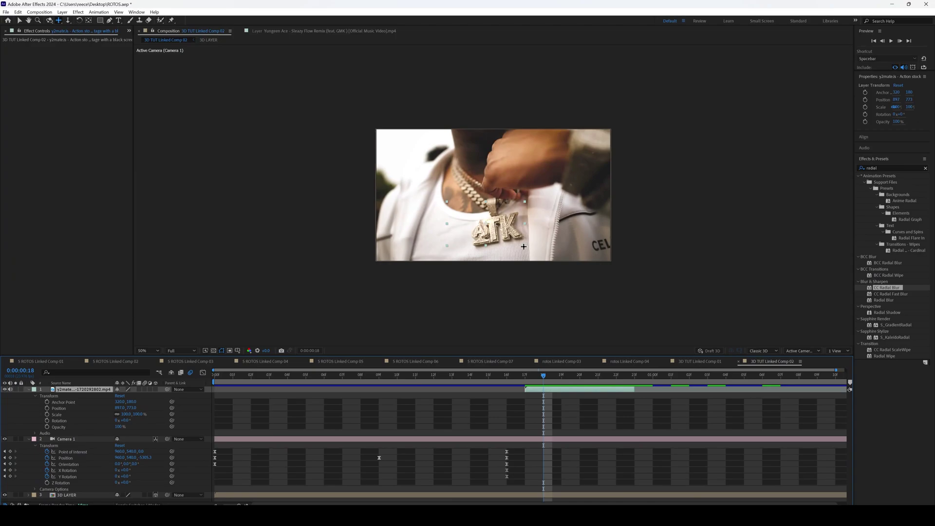
left_click_drag(523, 246, 536, 258)
key("ctrl+z")
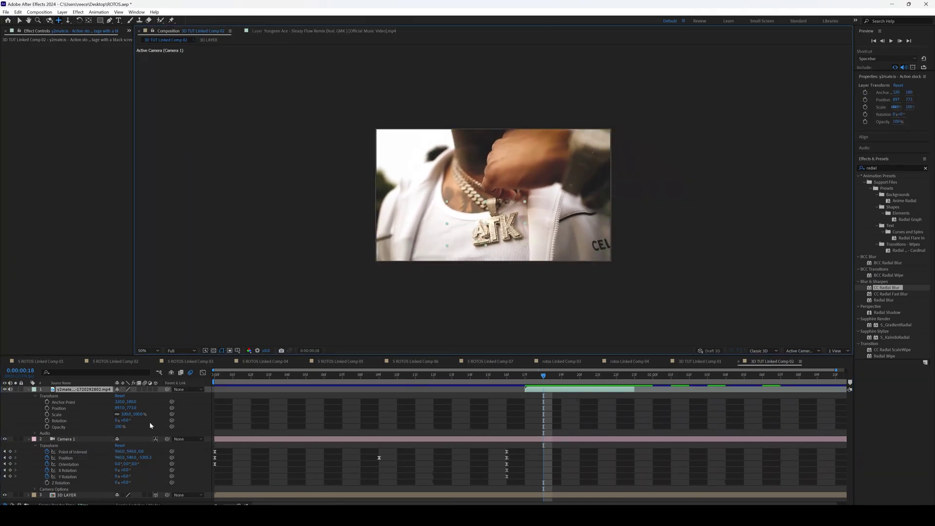
left_click_drag(127, 415, 183, 426)
left_click_drag(133, 410, 161, 405)
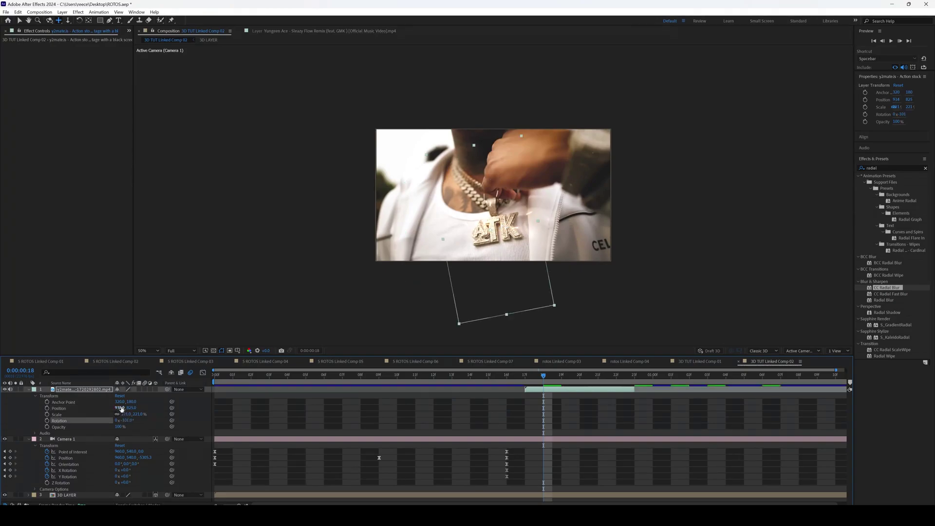
left_click_drag(120, 403, 137, 403)
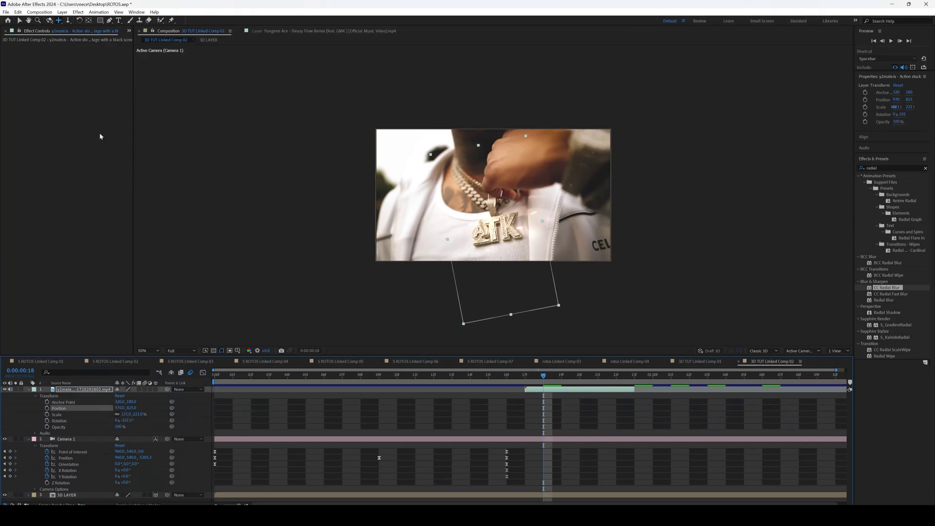
Draw a closed pen mask on the spark layer around the ATK pendant, feather it about 13 pixels, and preview it
left_click(110, 21)
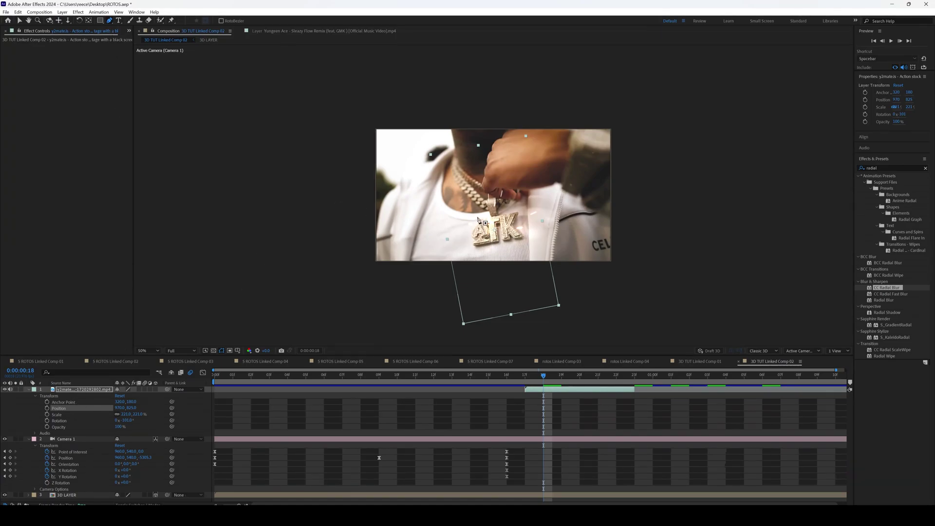
left_click(472, 199)
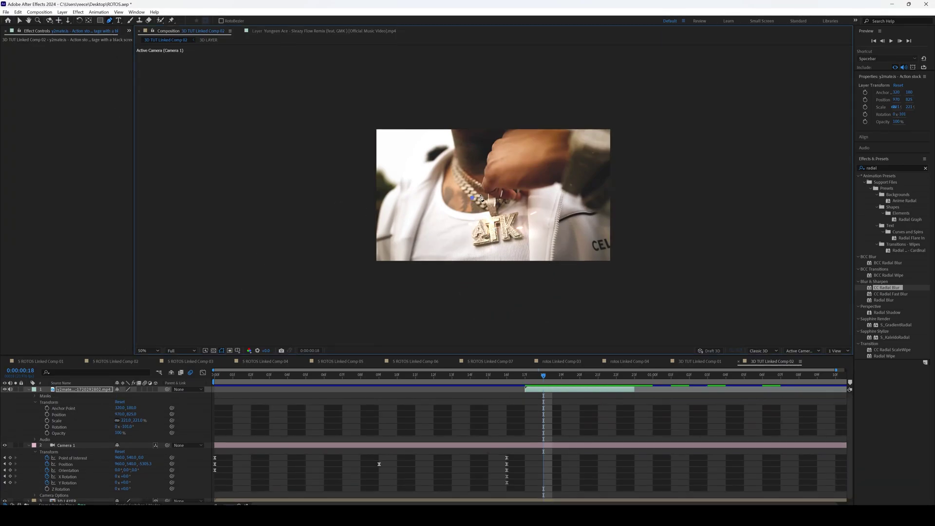
left_click(484, 193)
left_click(493, 189)
left_click(505, 188)
left_click(515, 195)
left_click(522, 200)
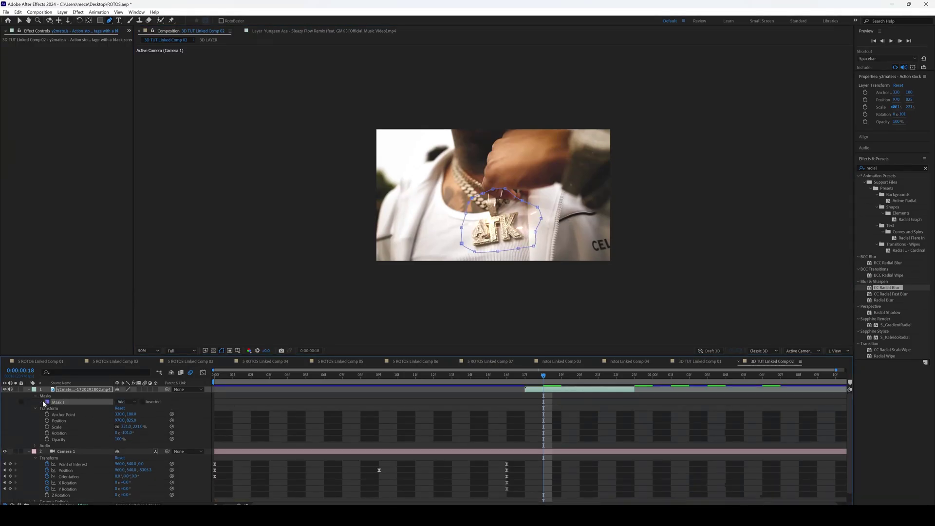
left_click(43, 402)
left_click_drag(126, 415, 135, 414)
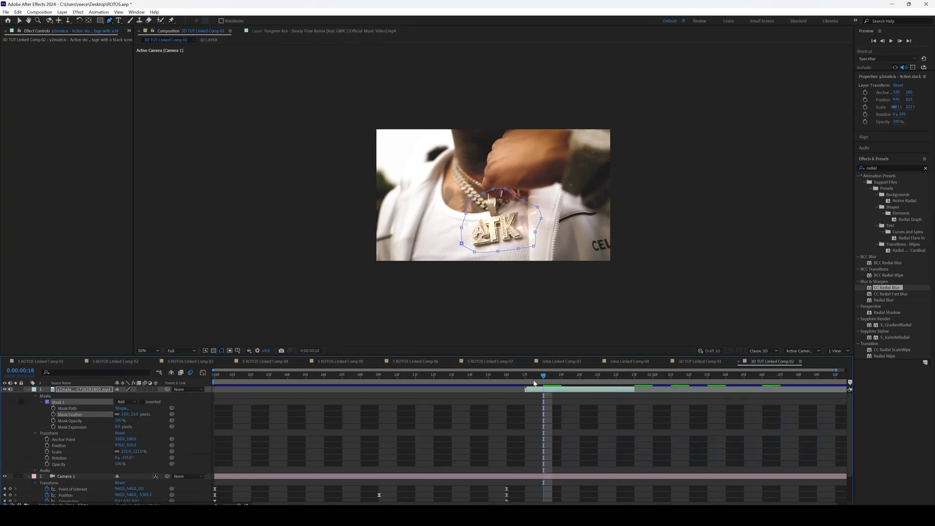
left_click_drag(545, 381, 414, 383)
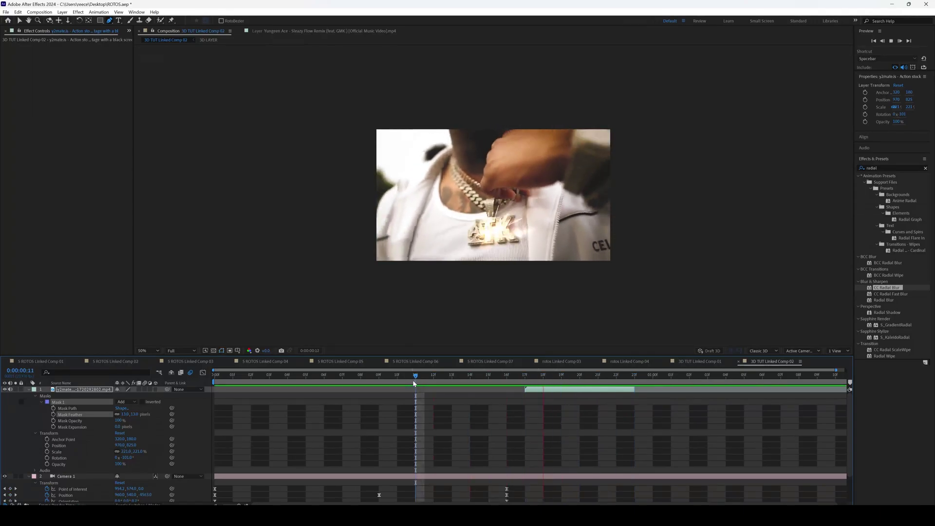
Apply the Exposure effect to the spark layer, raise its exposure to about 0.70, and preview the composition
left_click(526, 376)
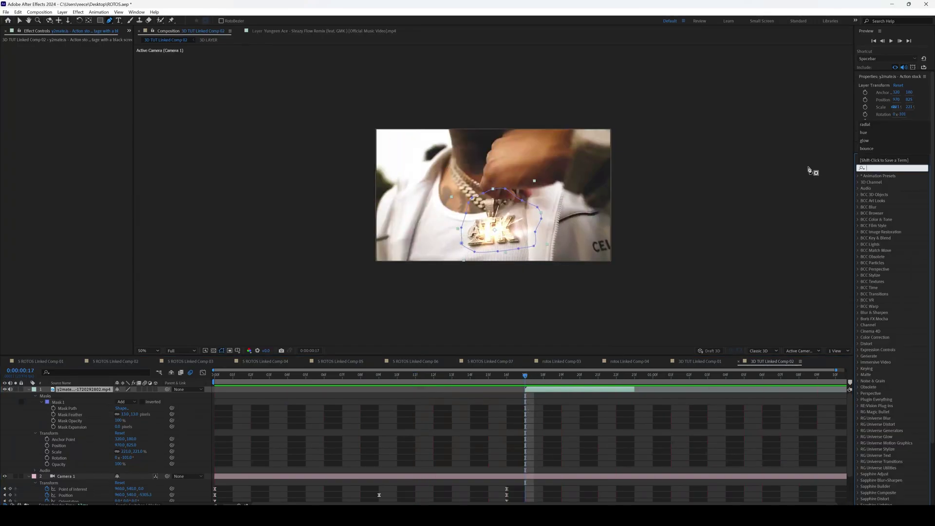
type("exposure")
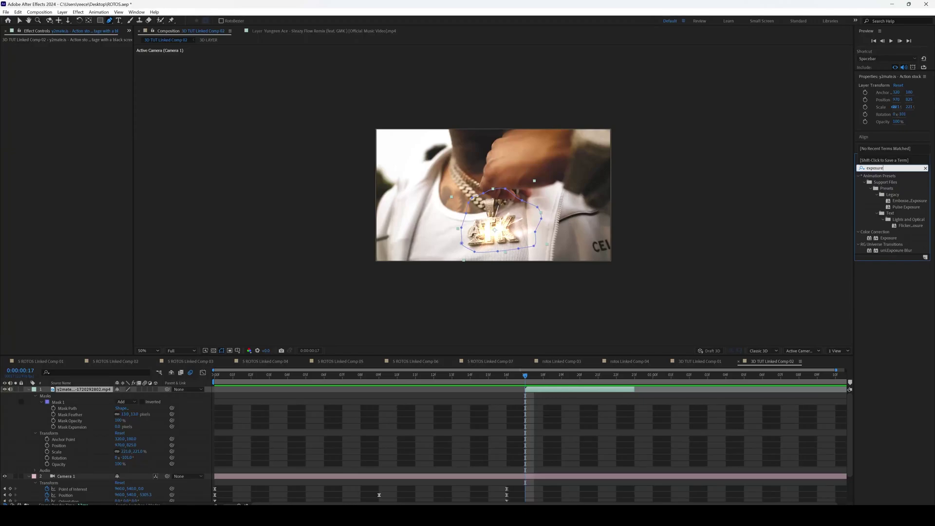
left_click_drag(905, 238, 558, 394)
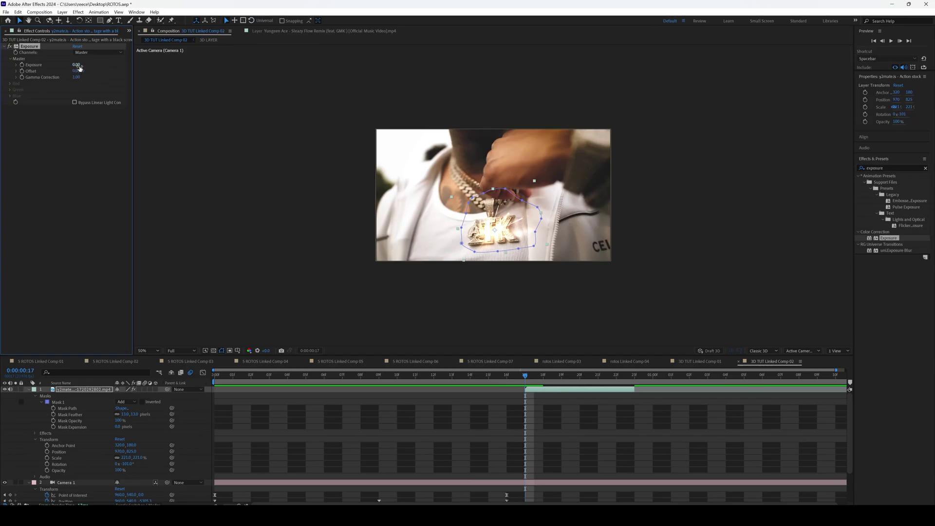
left_click_drag(77, 64, 115, 65)
key("space")
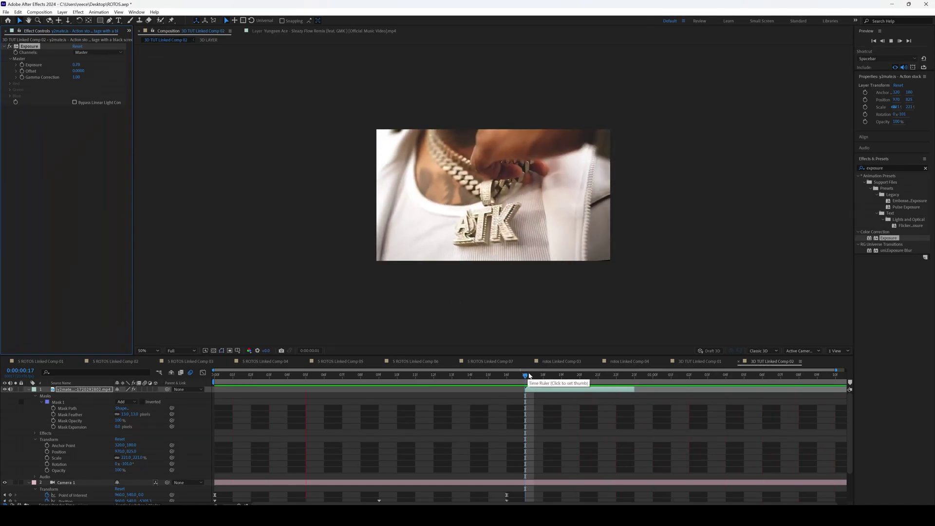
mouse_move(528, 377)
left_mouse_down()
mouse_move(434, 372)
mouse_move(521, 377)
left_mouse_up()
key("space")
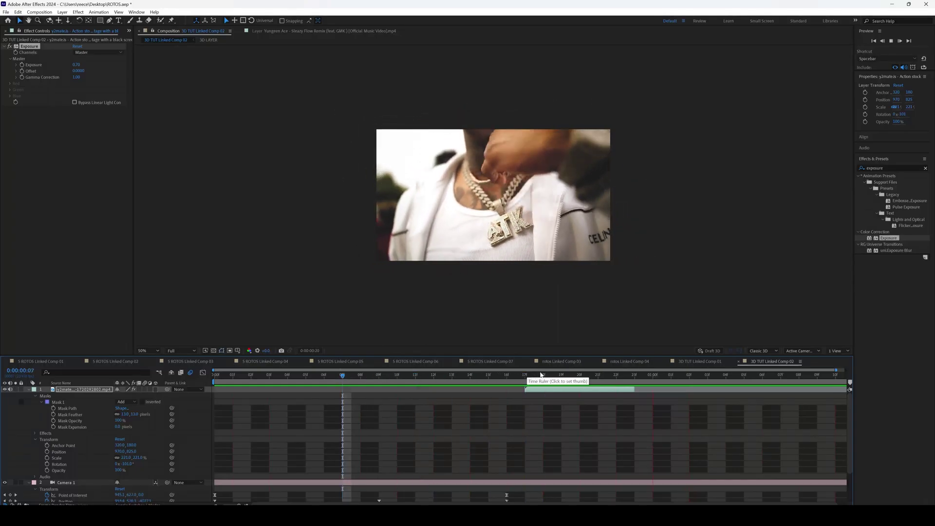